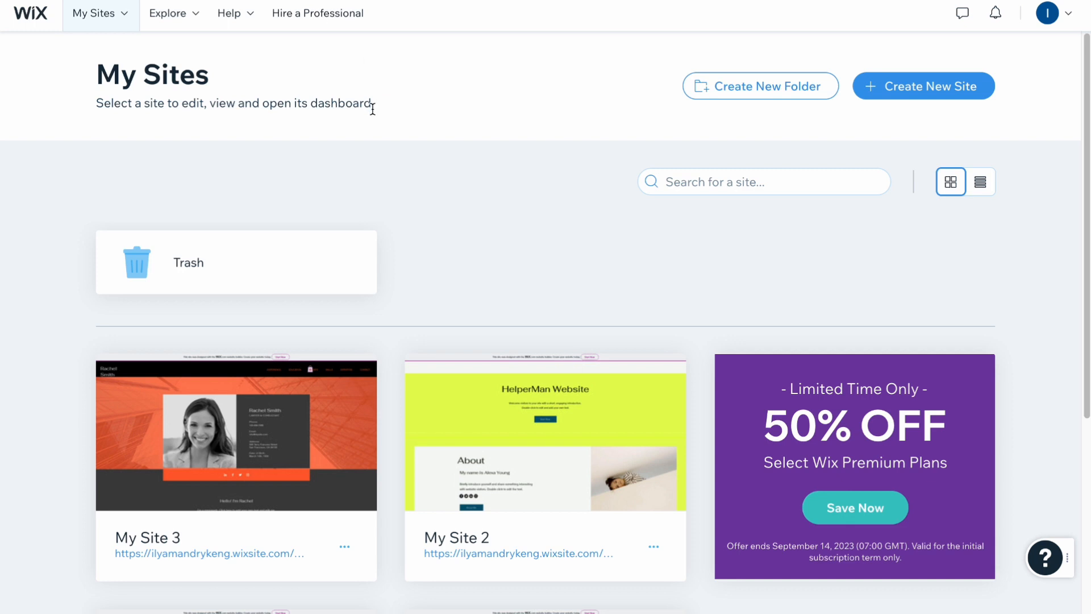
Create a new site, skipping the questions on website type, name and features, and choose to begin with a template
click(916, 93)
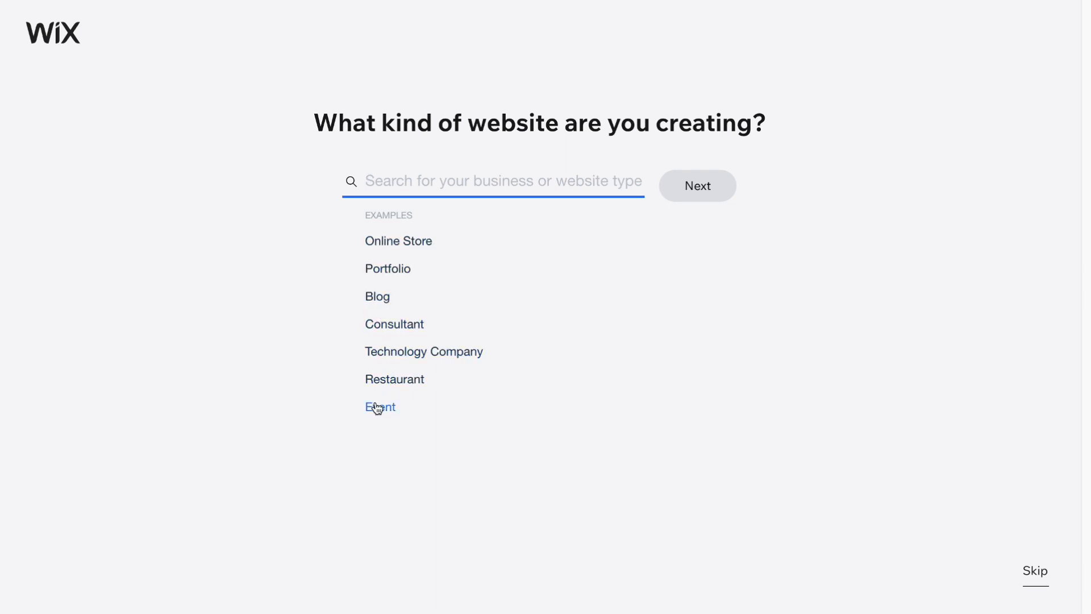
click(1034, 575)
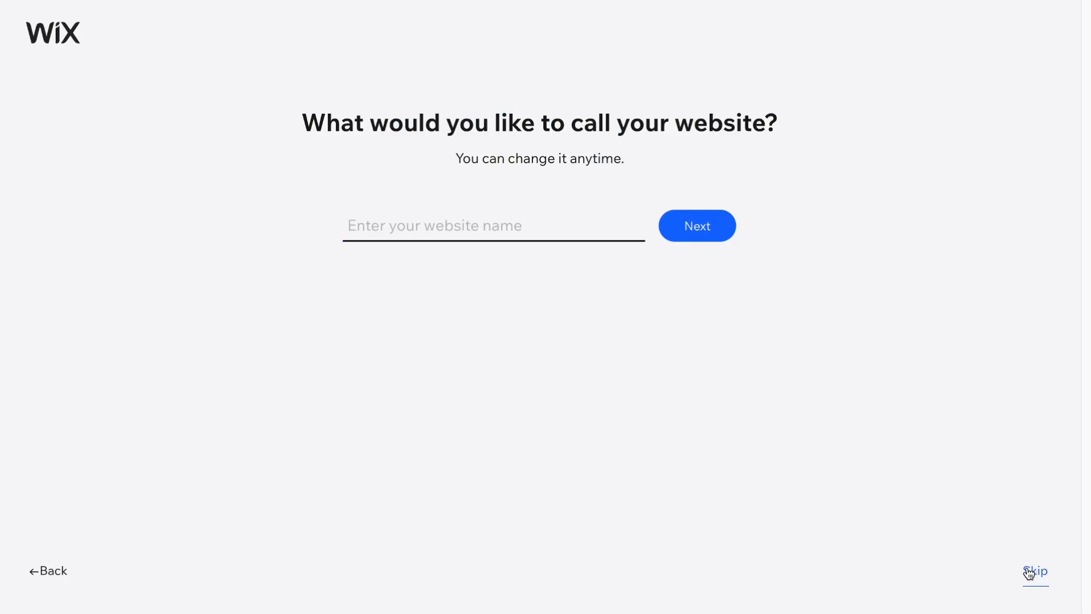
click(1029, 573)
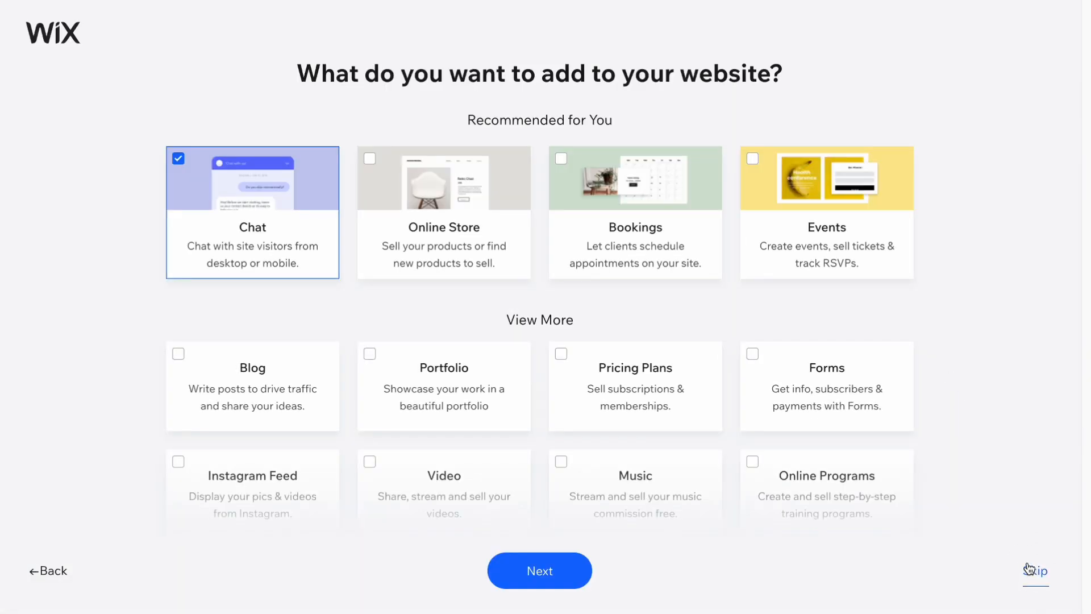
click(1029, 570)
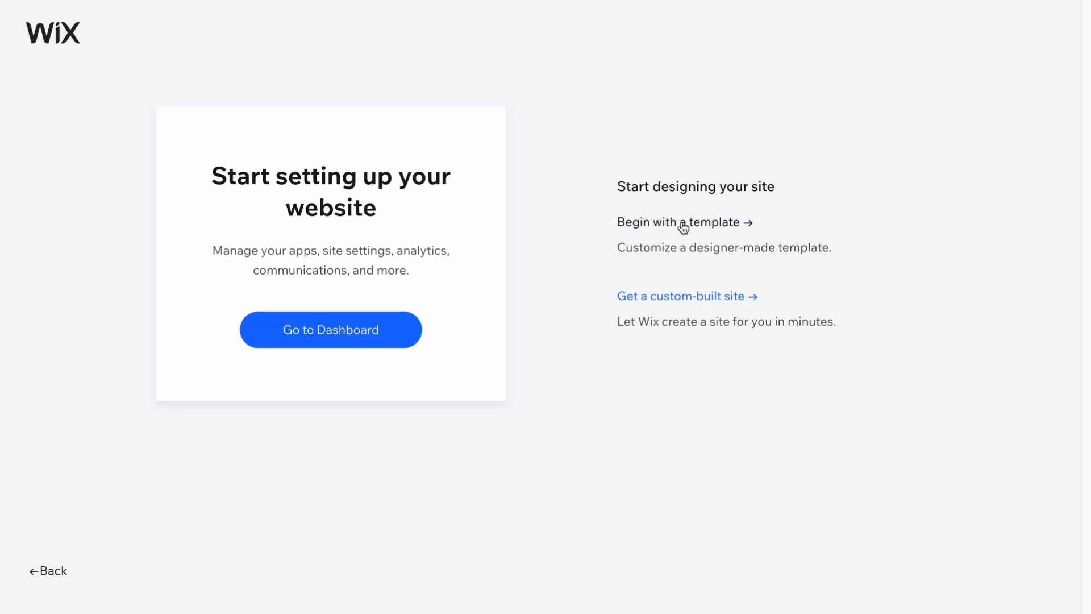
click(618, 216)
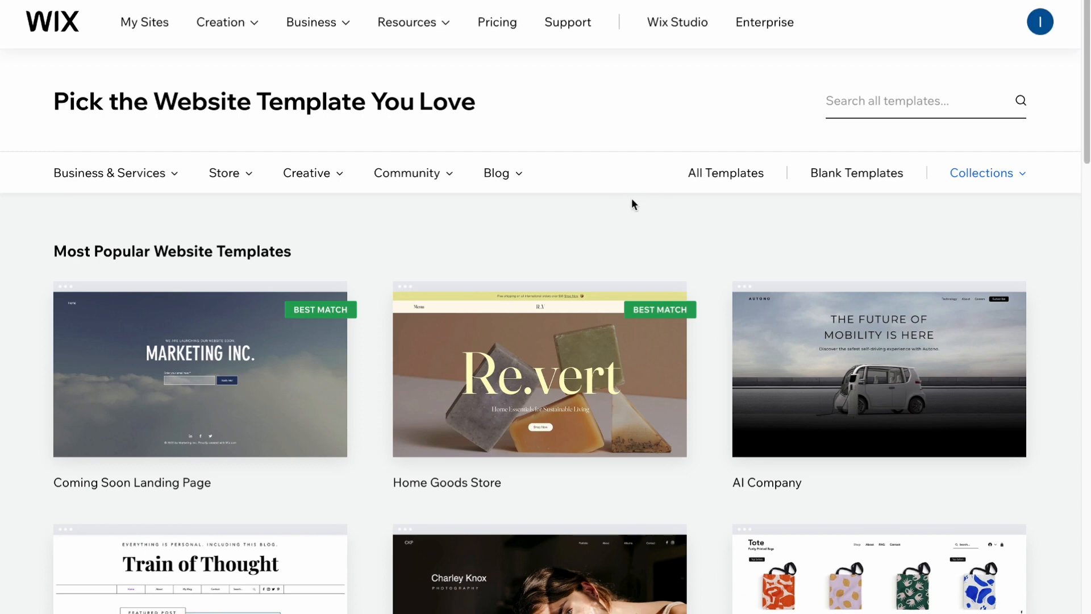
Browse the template categories and show the Portfolios templates from the Creative category
mouse_move(572, 288)
scroll(571, 287, down, 1)
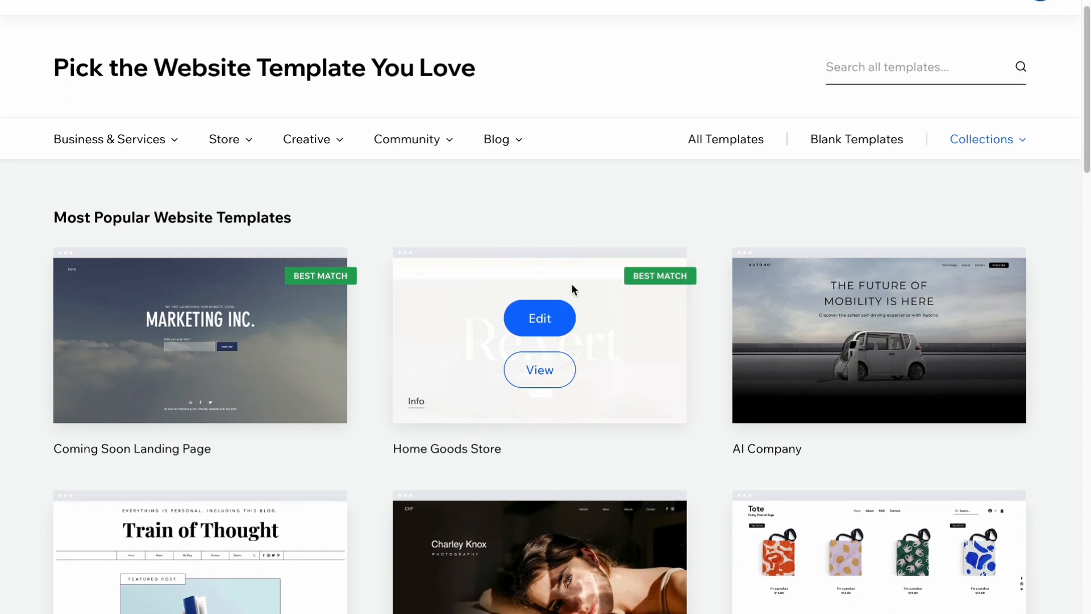
scroll(572, 289, down, 8)
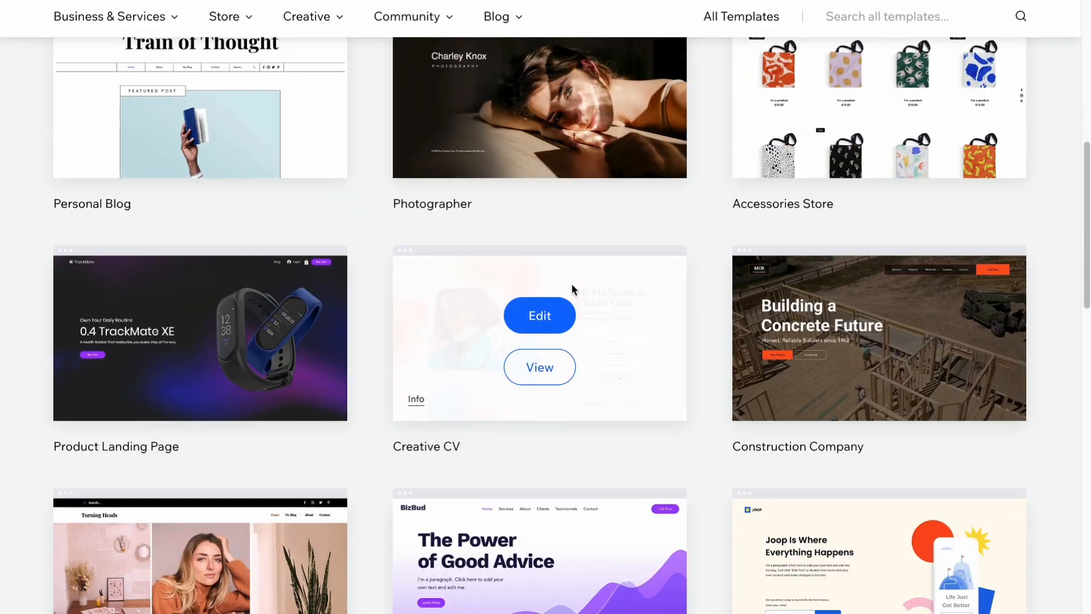
scroll(571, 283, up, 10)
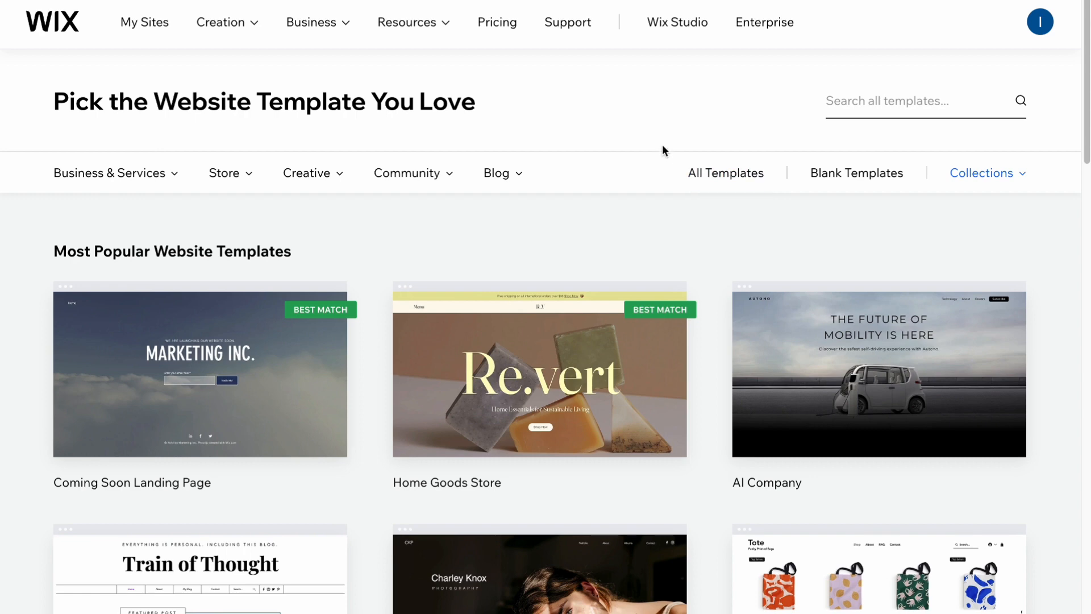
mouse_move(110, 175)
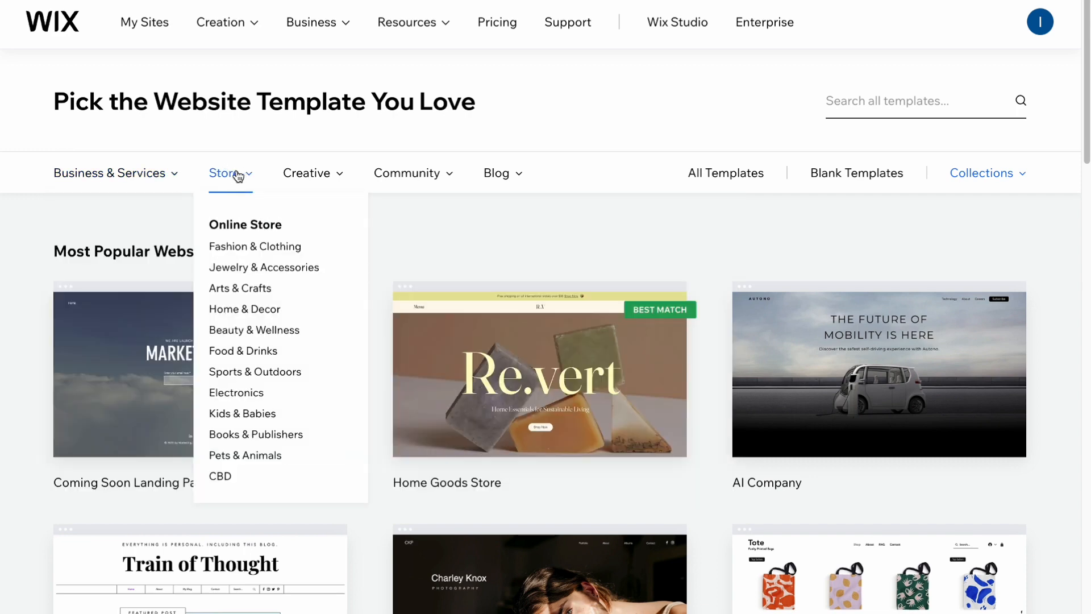
mouse_move(333, 184)
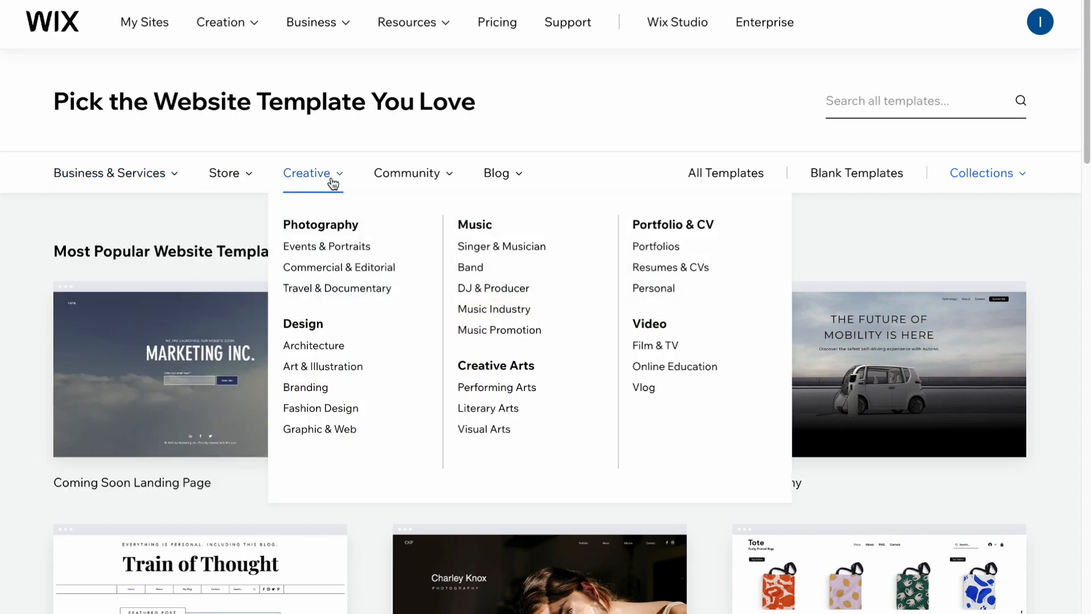
mouse_move(517, 184)
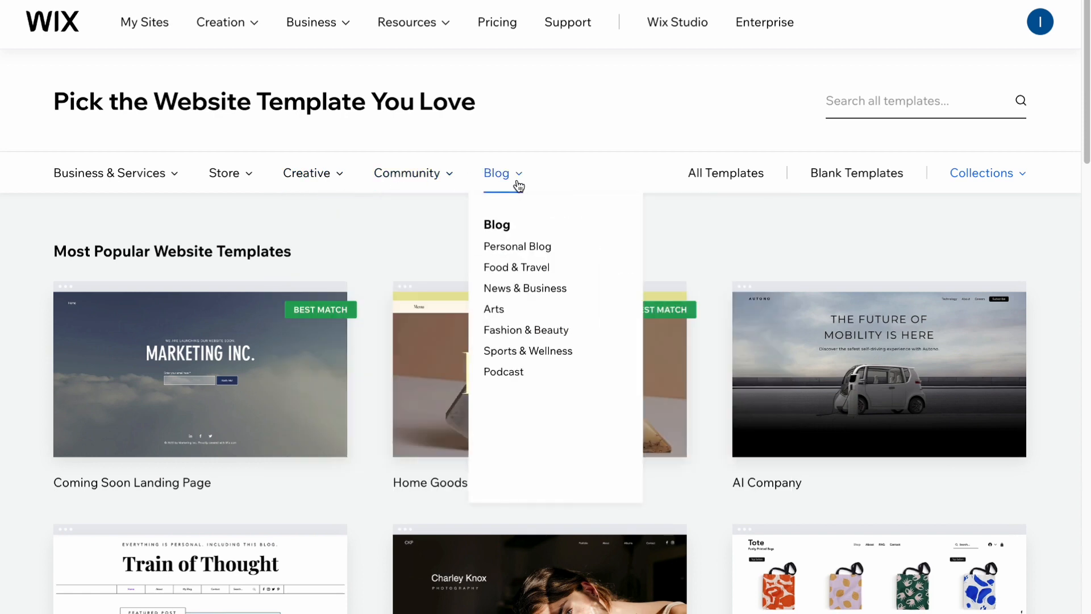
mouse_move(299, 178)
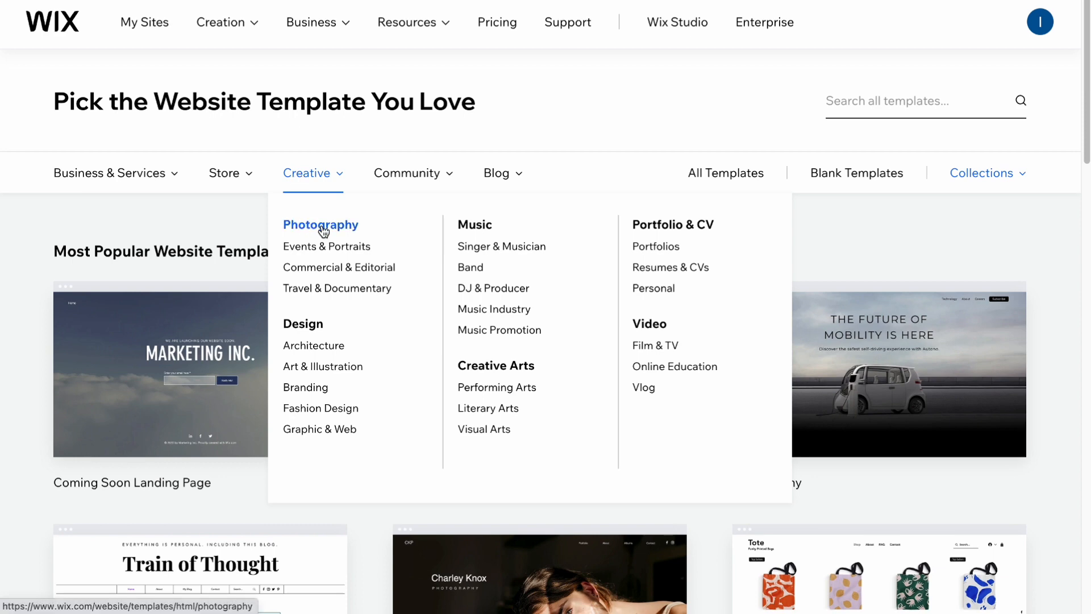
click(660, 251)
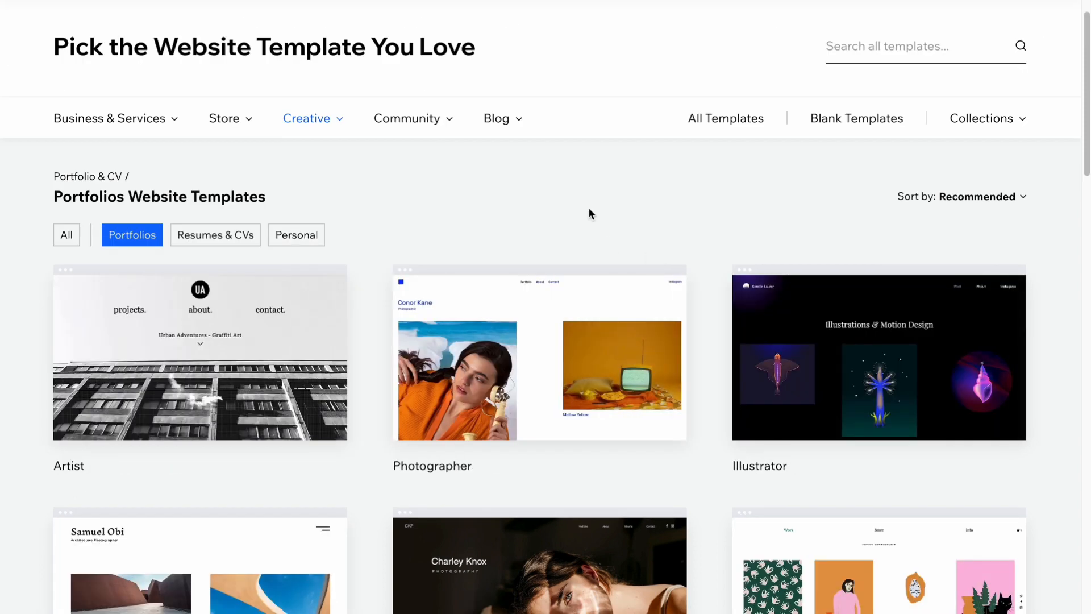
Look through the portfolio templates and preview the dark Illustrator template titled "Illustrations & Motion Design"
scroll(589, 211, down, 3)
scroll(589, 213, down, 10)
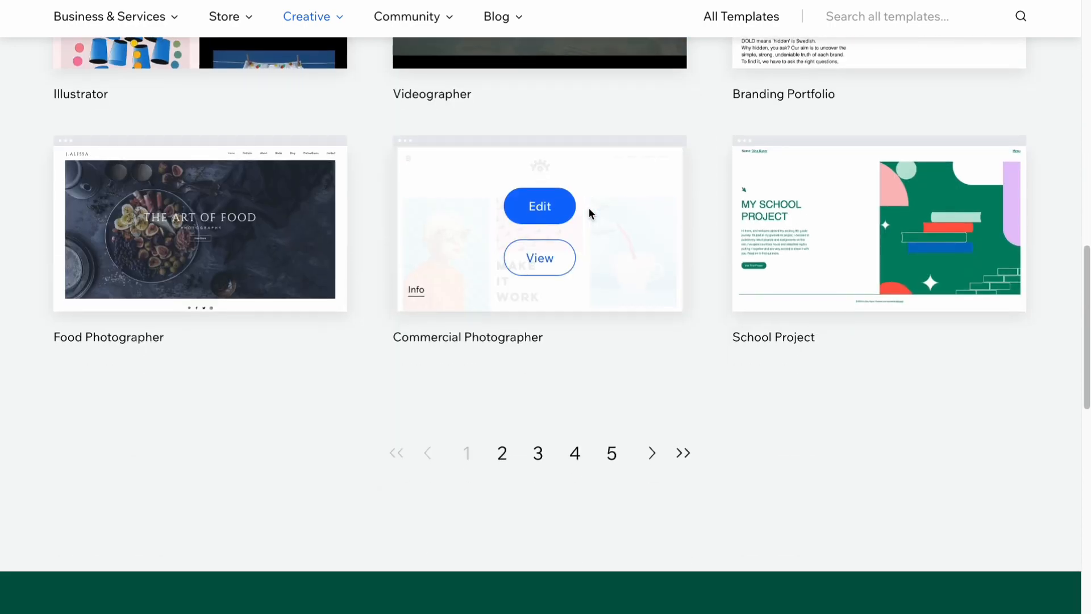
scroll(589, 213, up, 13)
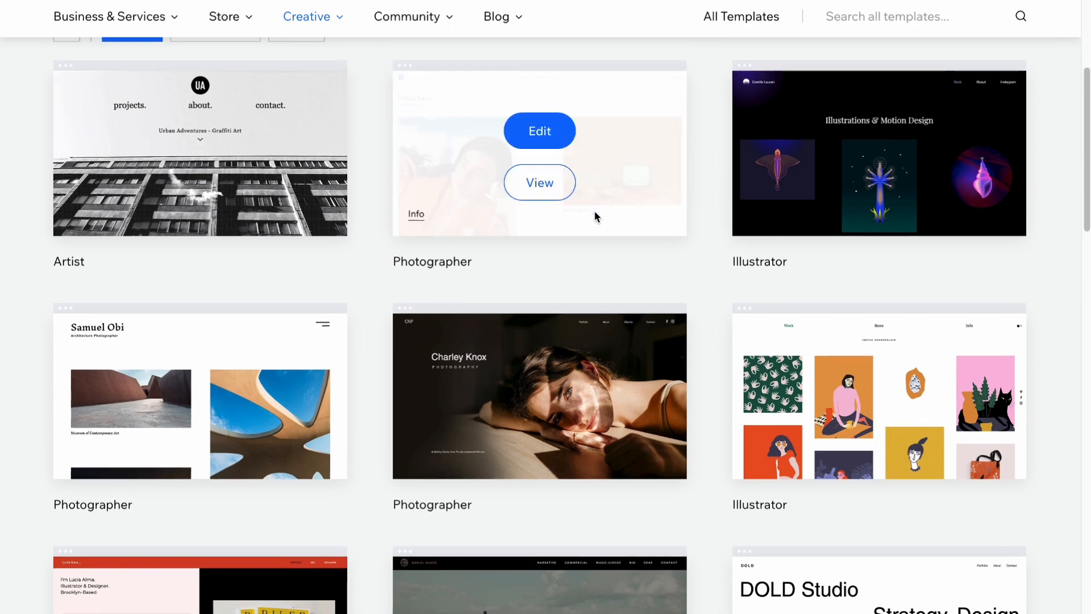
mouse_move(823, 178)
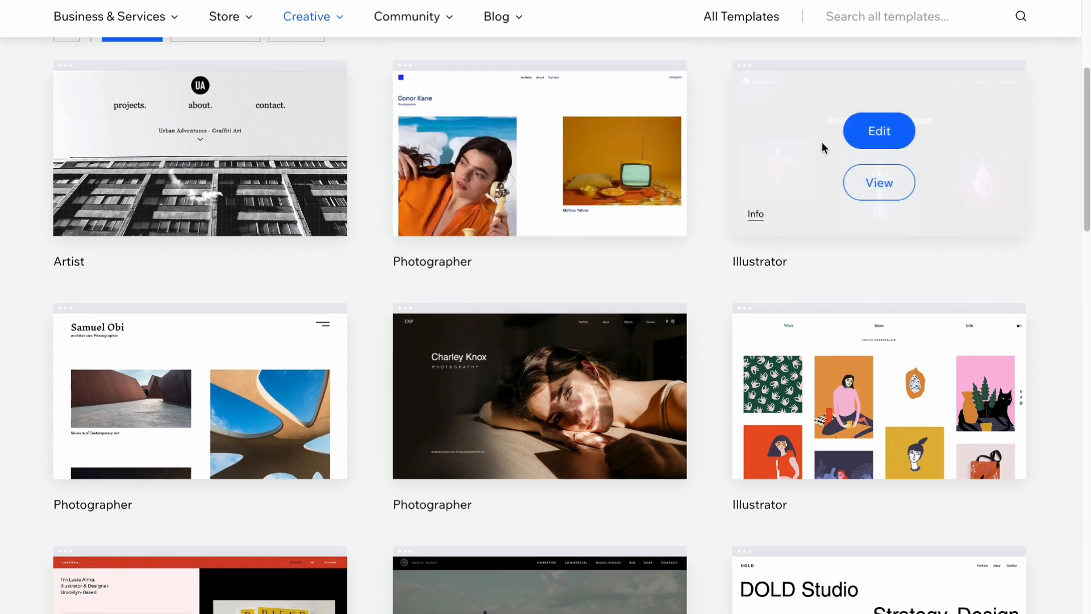
click(887, 186)
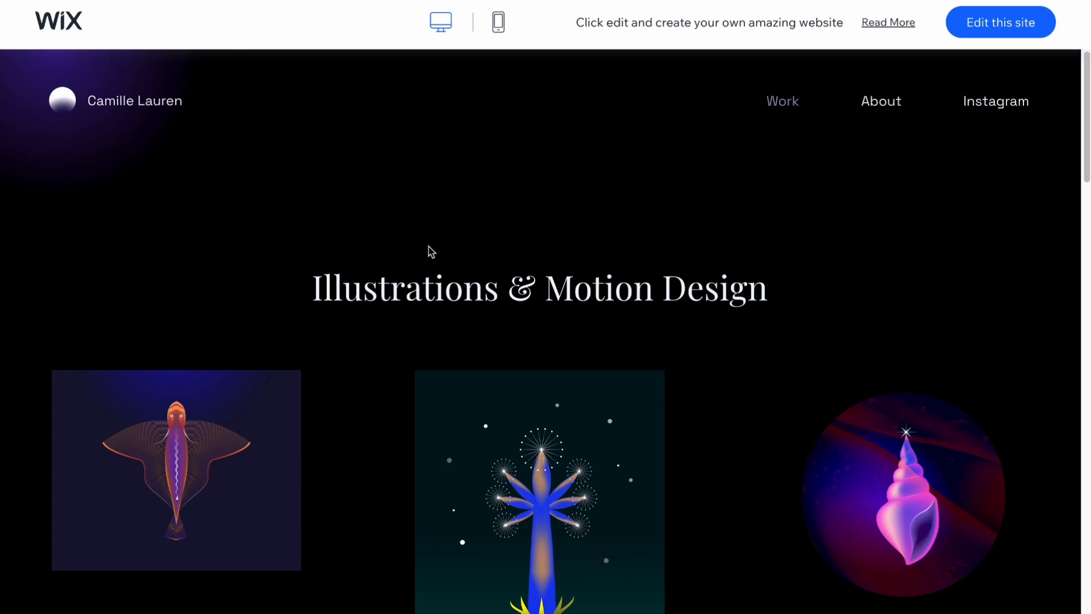
Examine the template's Work and About pages in the desktop preview and its layout in the mobile preview
scroll(432, 254, down, 15)
scroll(429, 250, down, 15)
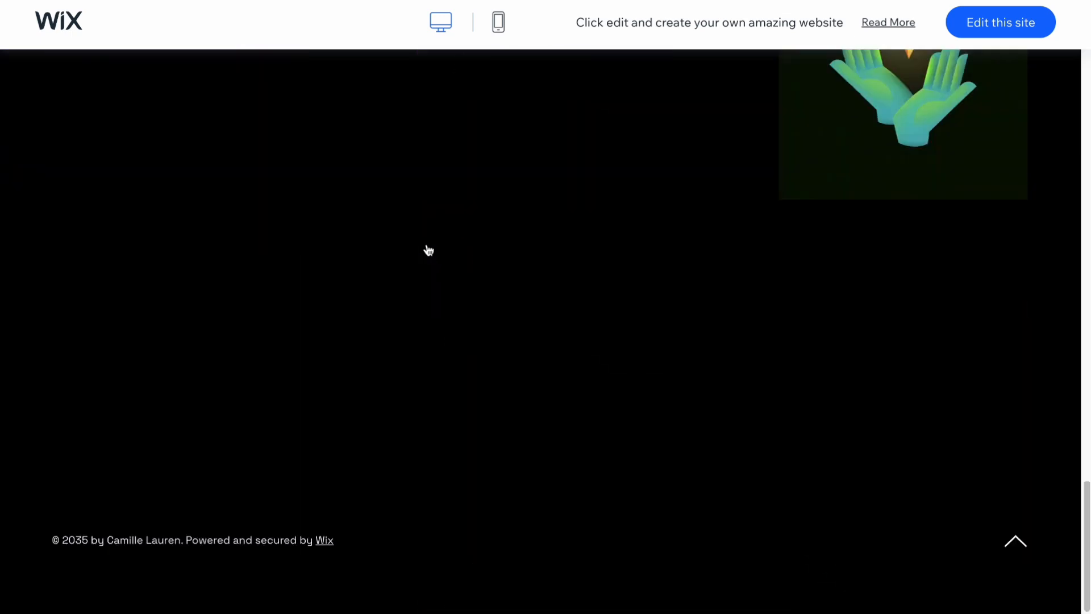
scroll(548, 305, up, 5)
scroll(548, 306, up, 15)
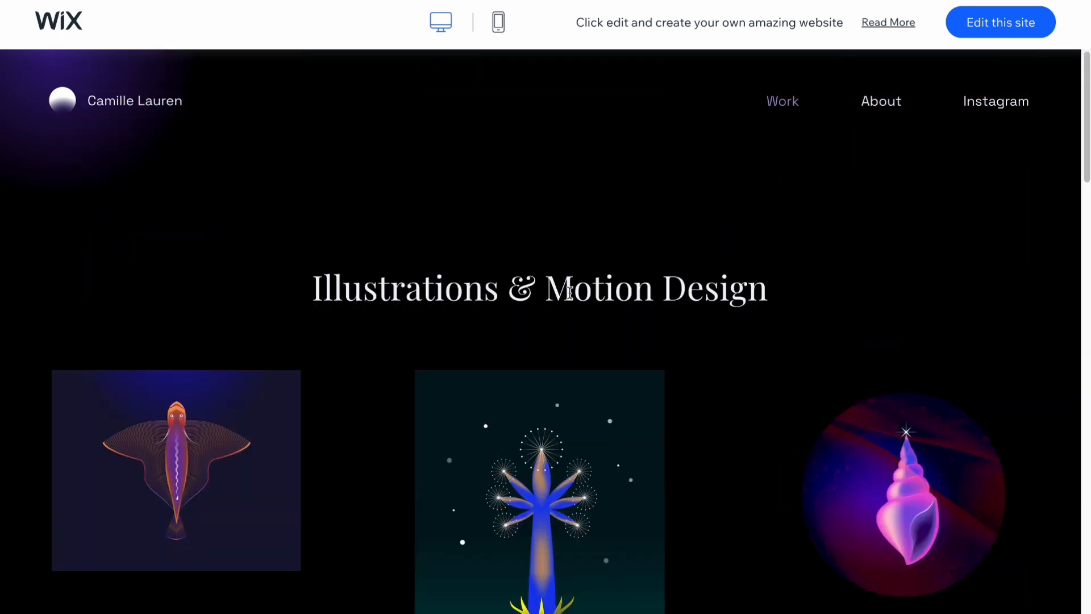
click(882, 106)
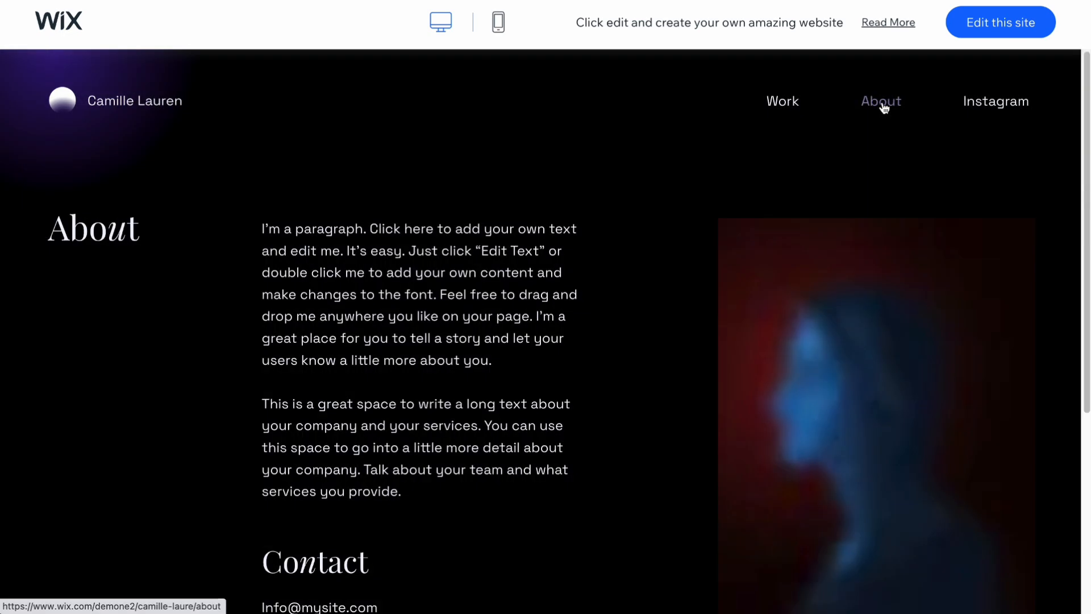
click(1015, 102)
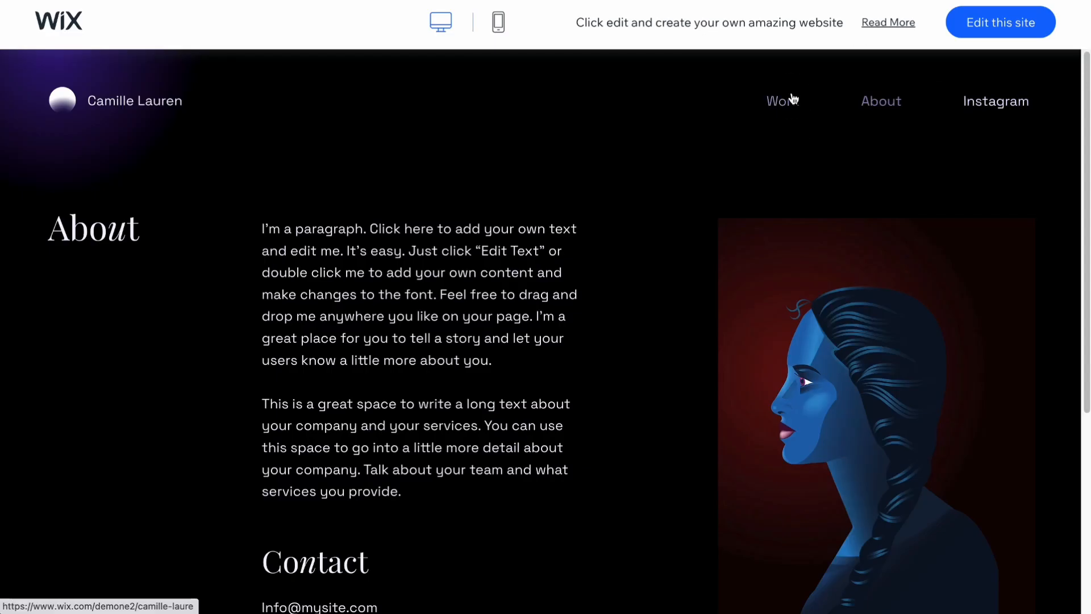
click(794, 100)
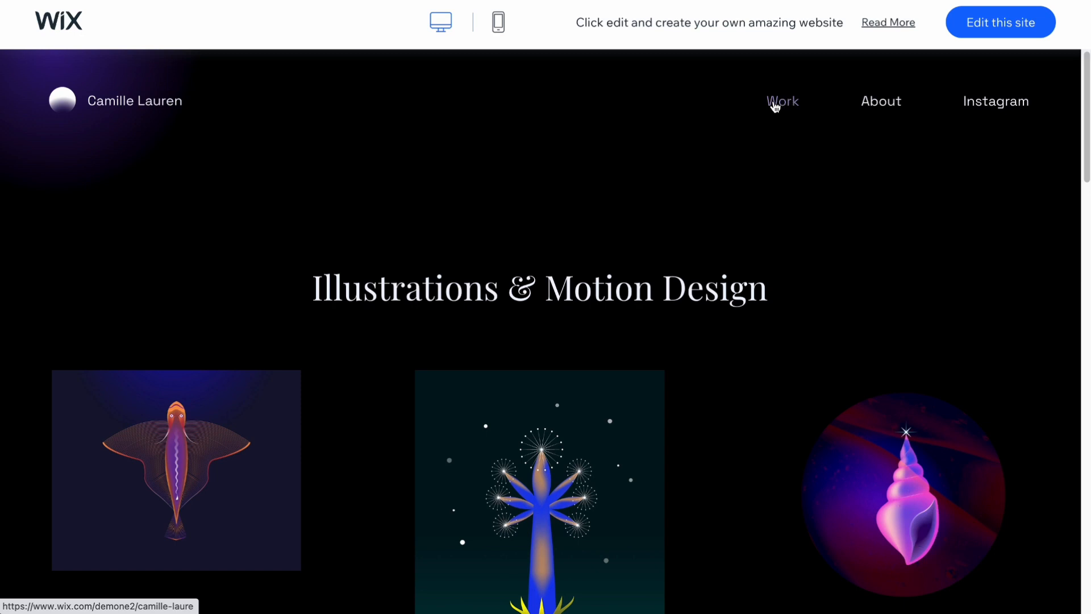
click(498, 24)
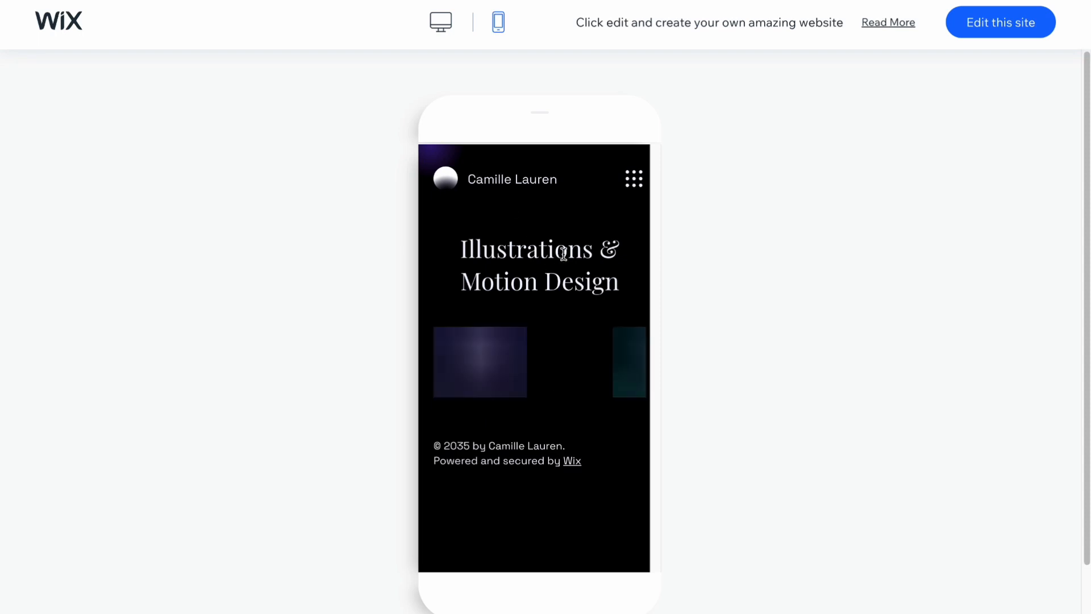
scroll(563, 256, down, 2)
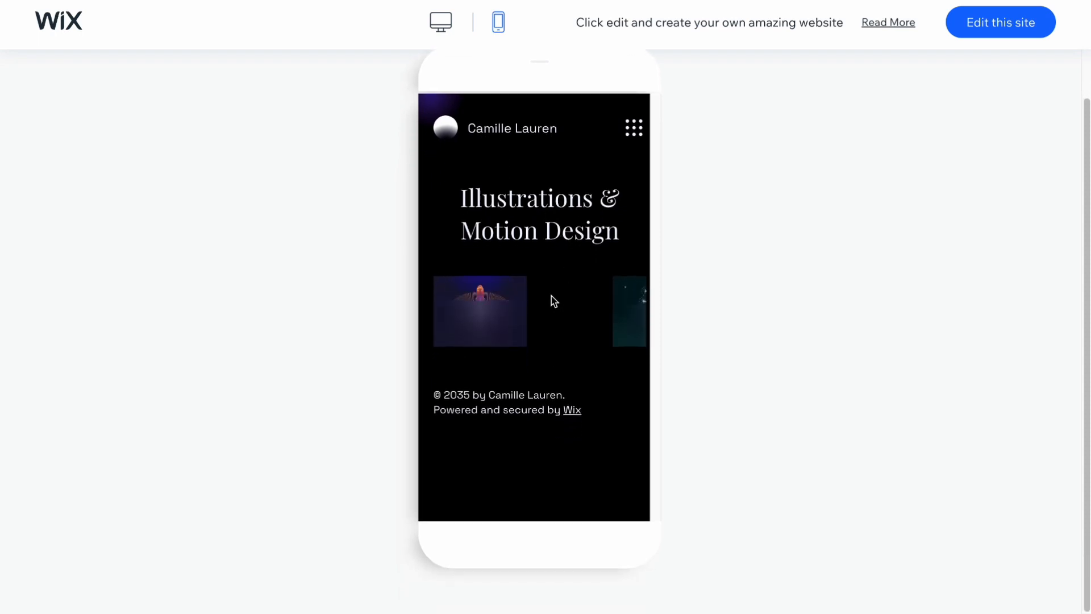
scroll(554, 301, up, 2)
Open the previewed template for editing and dismiss the offer to write the site content with AI
click(1004, 23)
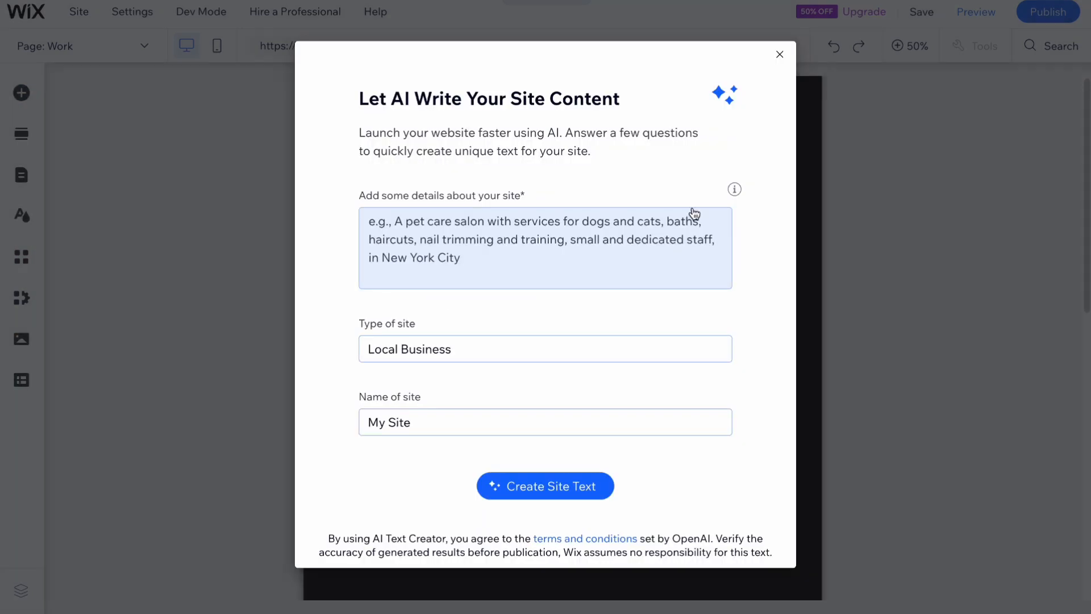
click(778, 54)
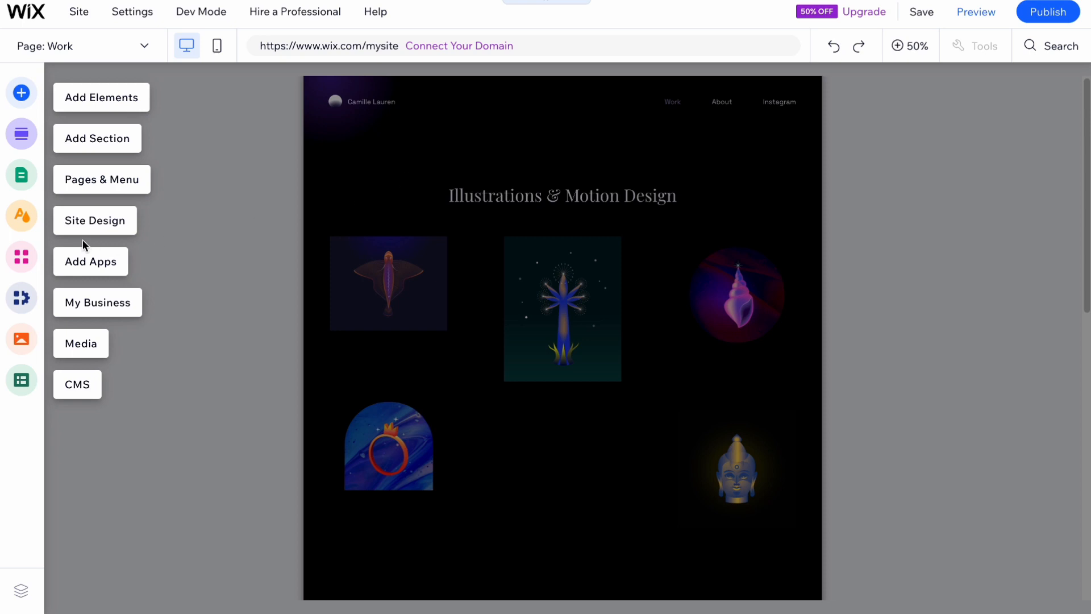
Remove the Instagram link from the site menu in the site's pages and menu settings
click(26, 181)
click(23, 177)
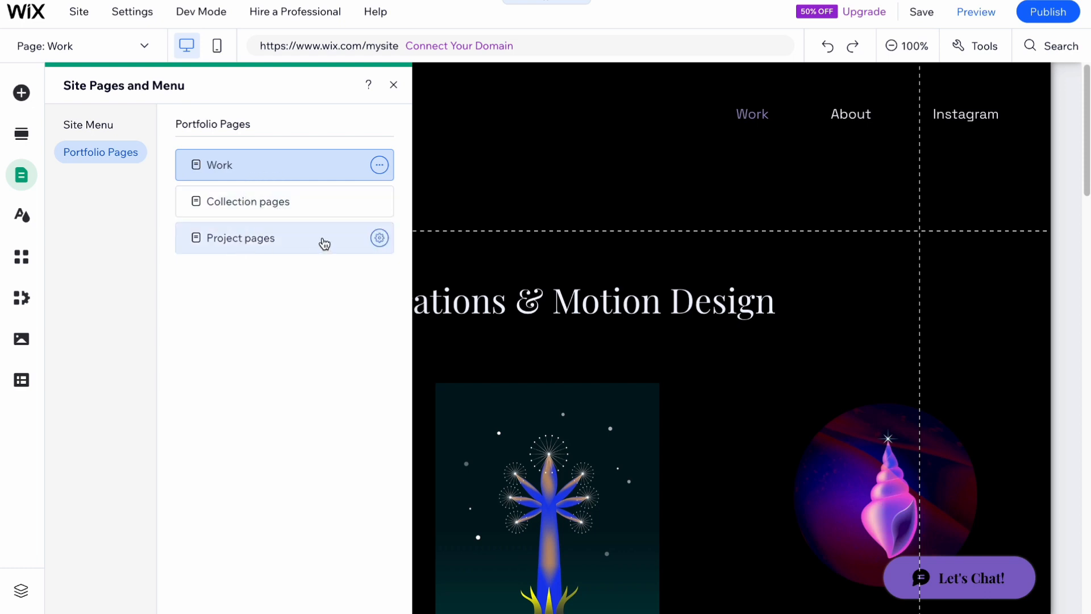
click(99, 127)
click(91, 150)
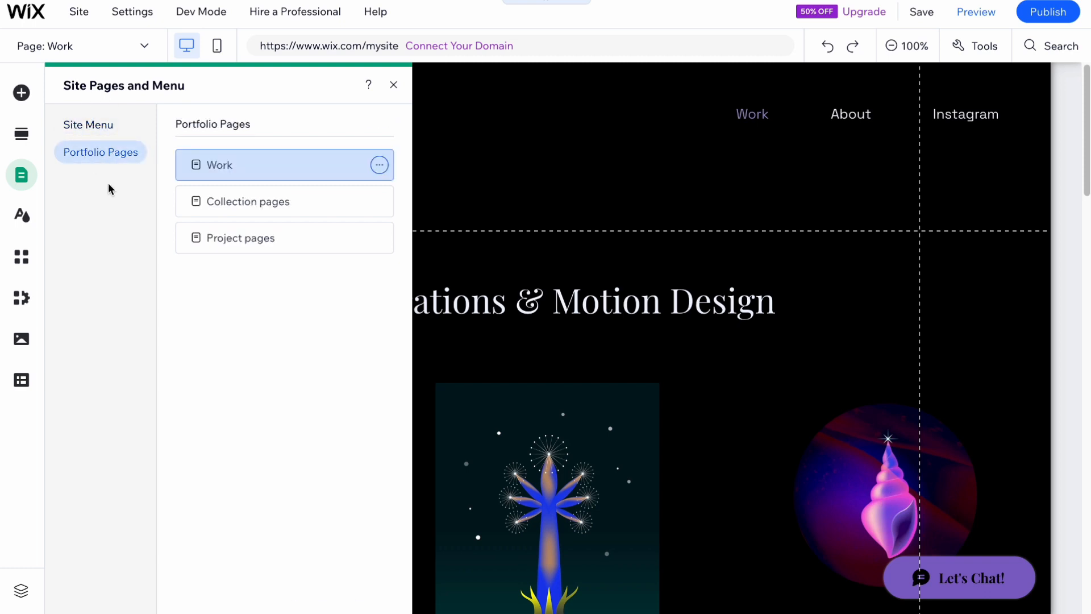
click(86, 128)
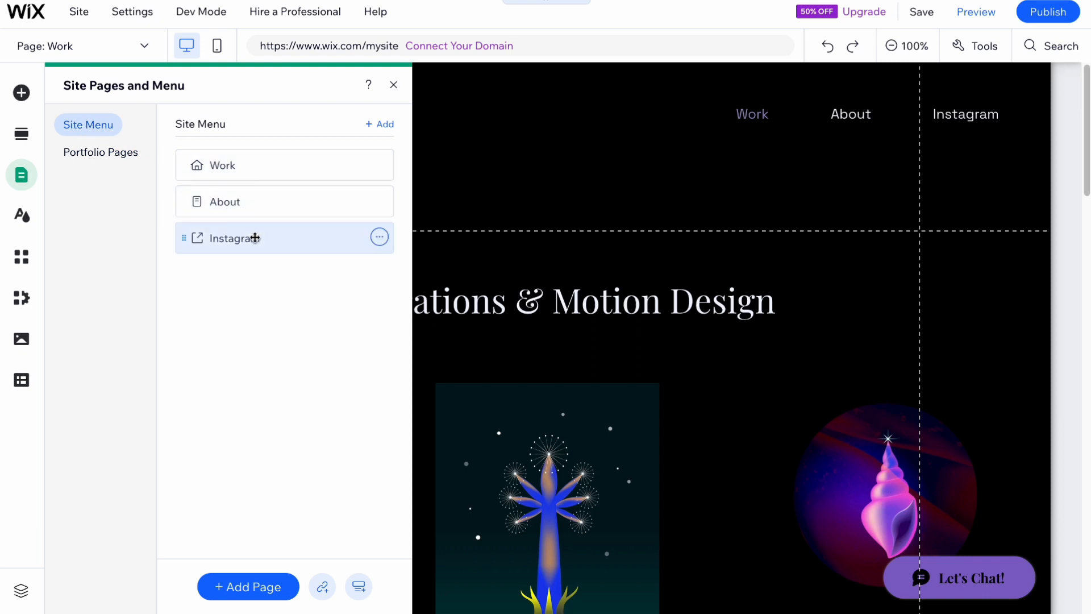
click(380, 237)
click(483, 348)
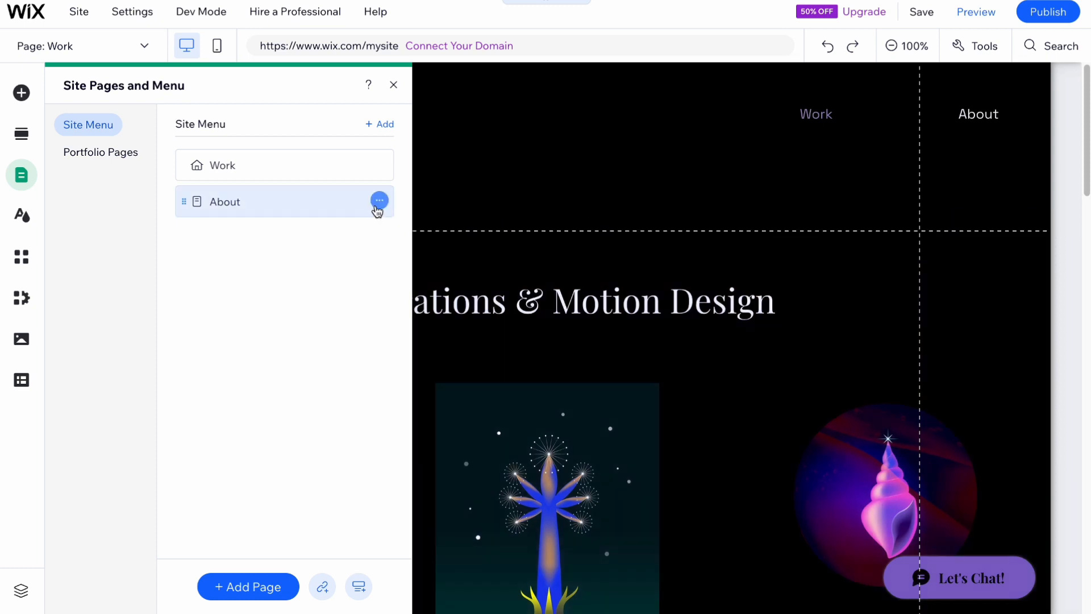
Delete the About page from the site menu and confirm the deletion
click(379, 201)
click(473, 467)
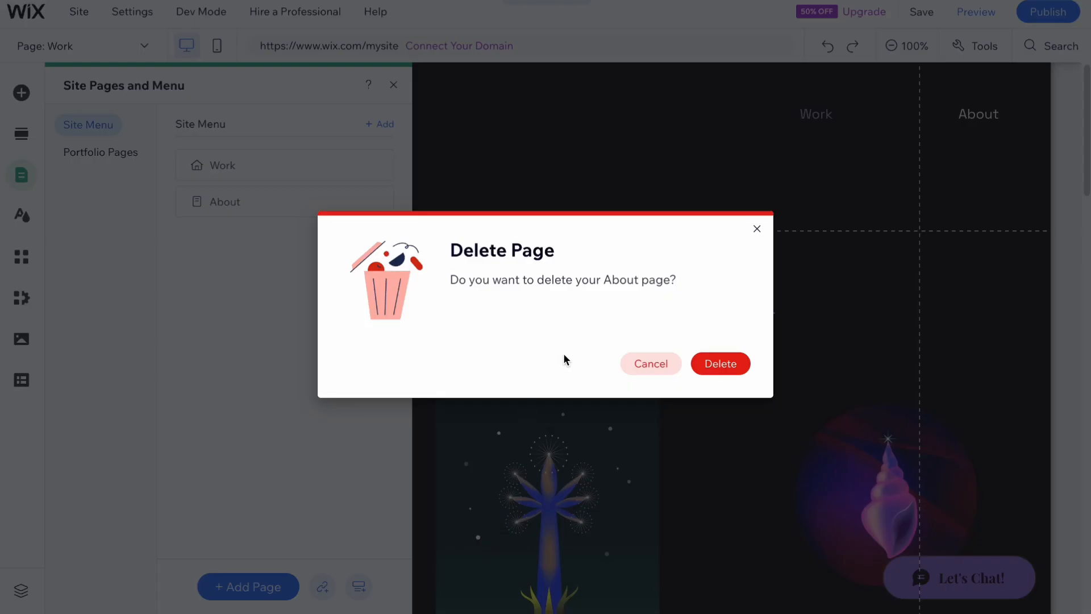
click(721, 364)
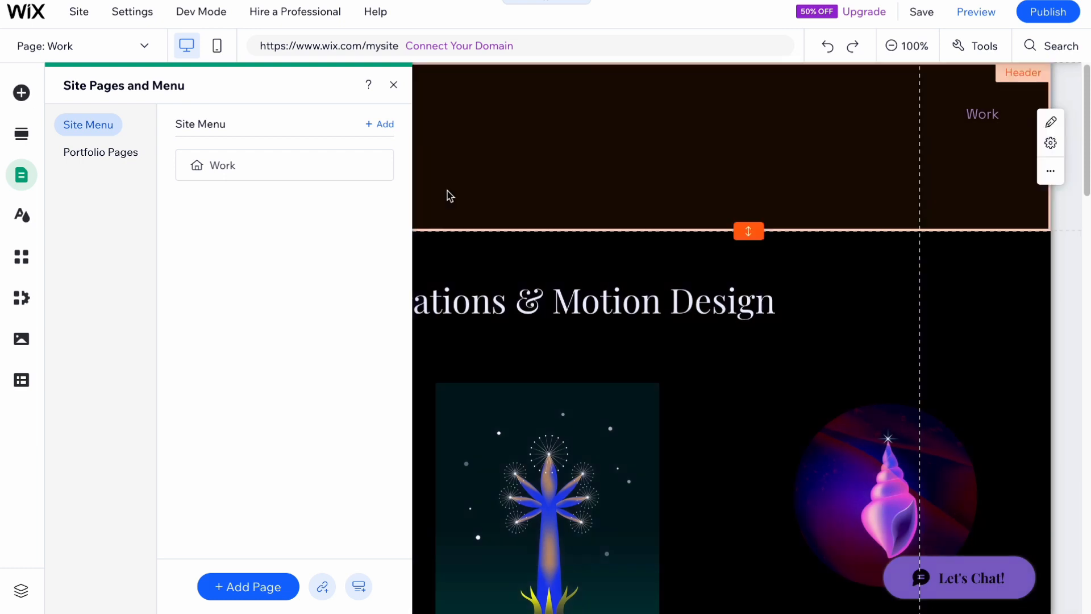
Review the page settings of Collection pages among the portfolio pages and close them
click(118, 152)
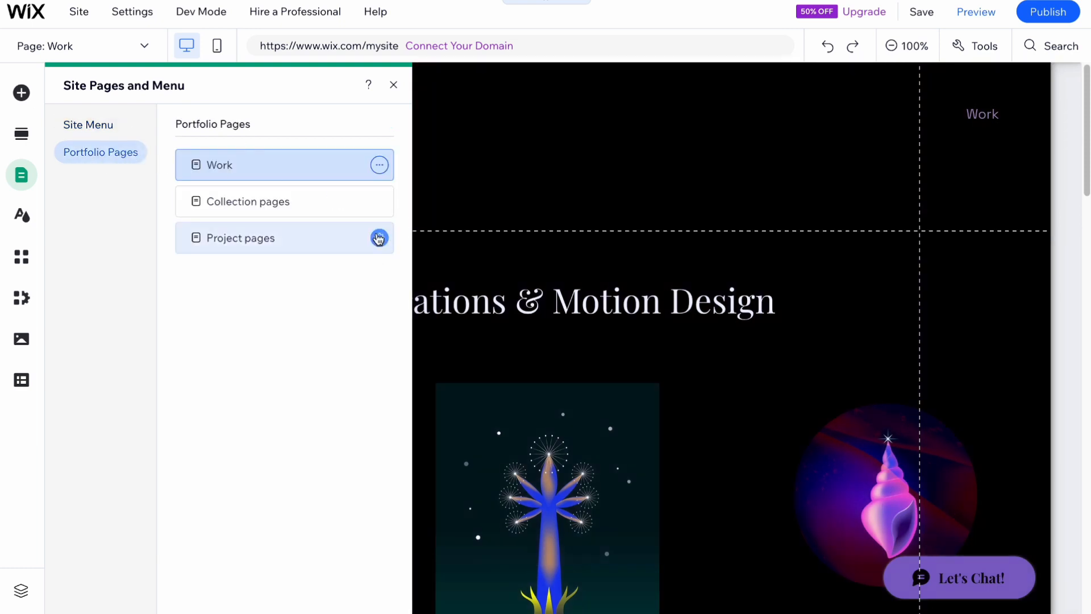
click(378, 201)
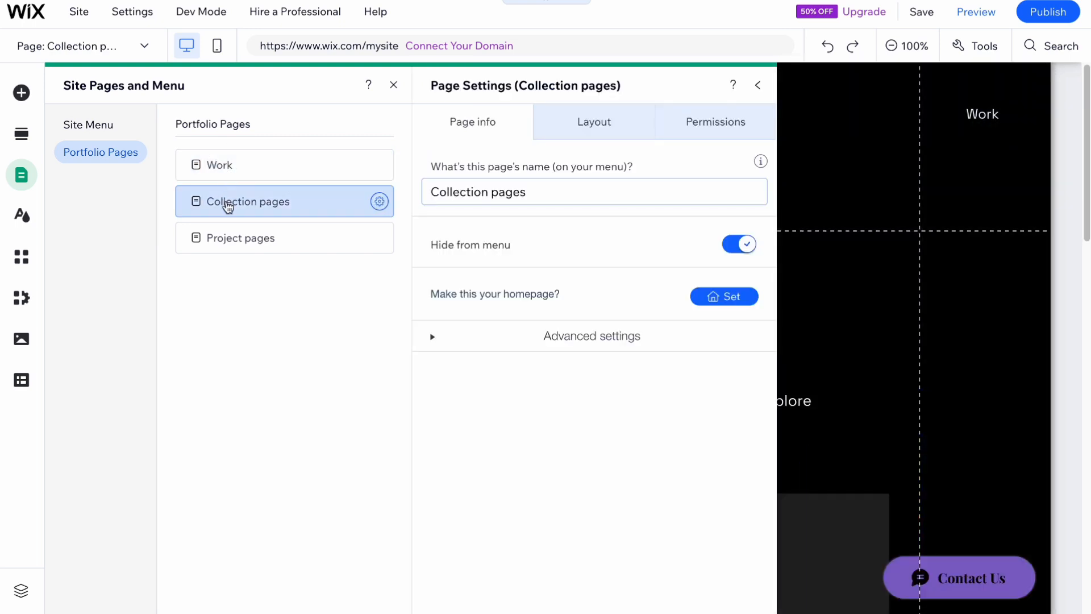
click(758, 85)
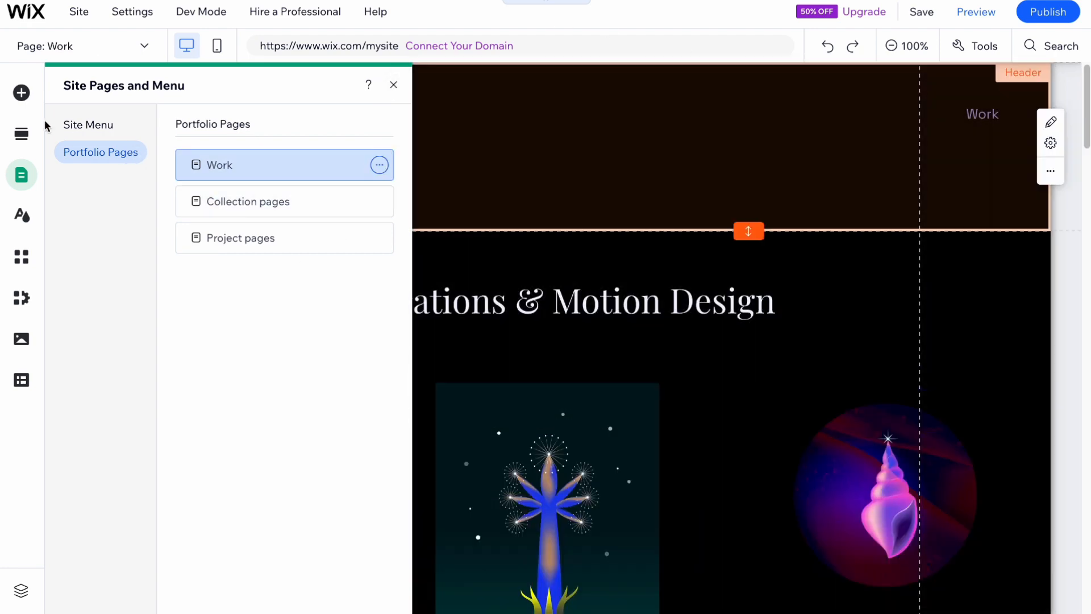
Look over the page templates offered for adding to the site menu, then close them and the pages and menu settings
click(71, 127)
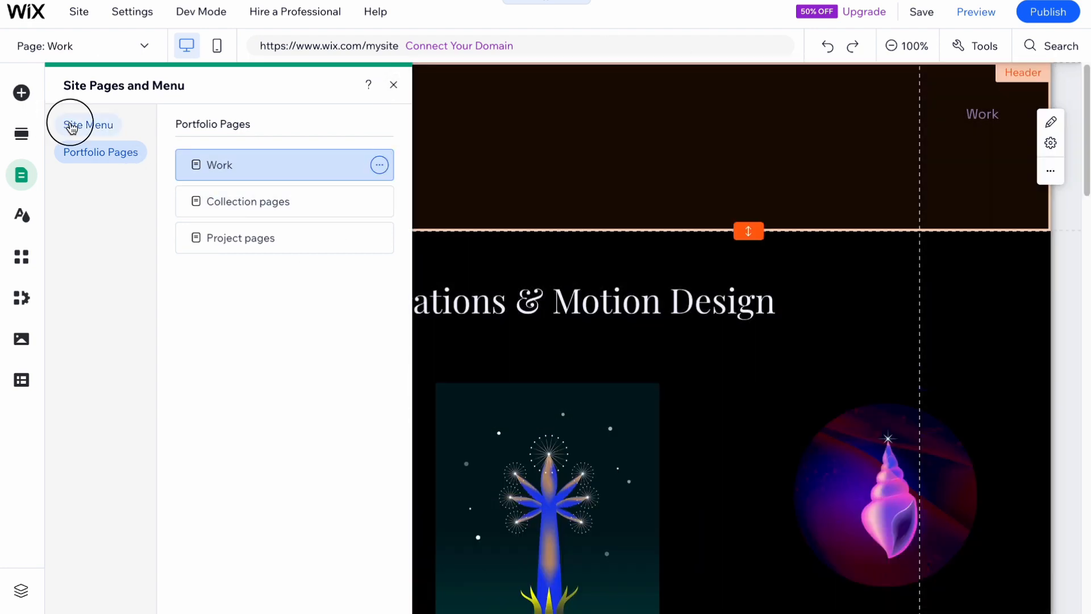
click(269, 588)
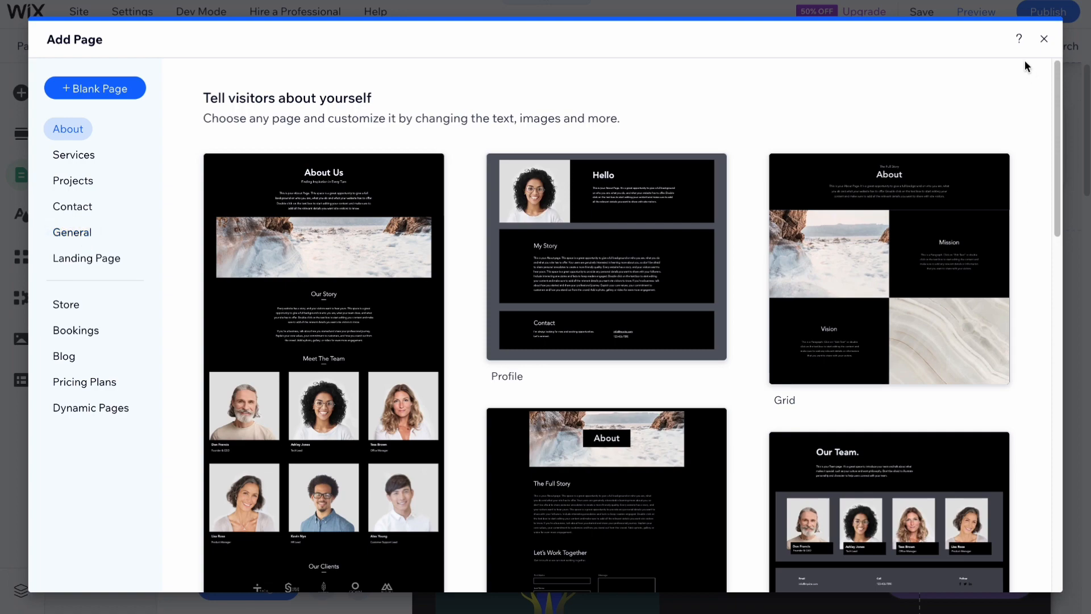
click(1045, 39)
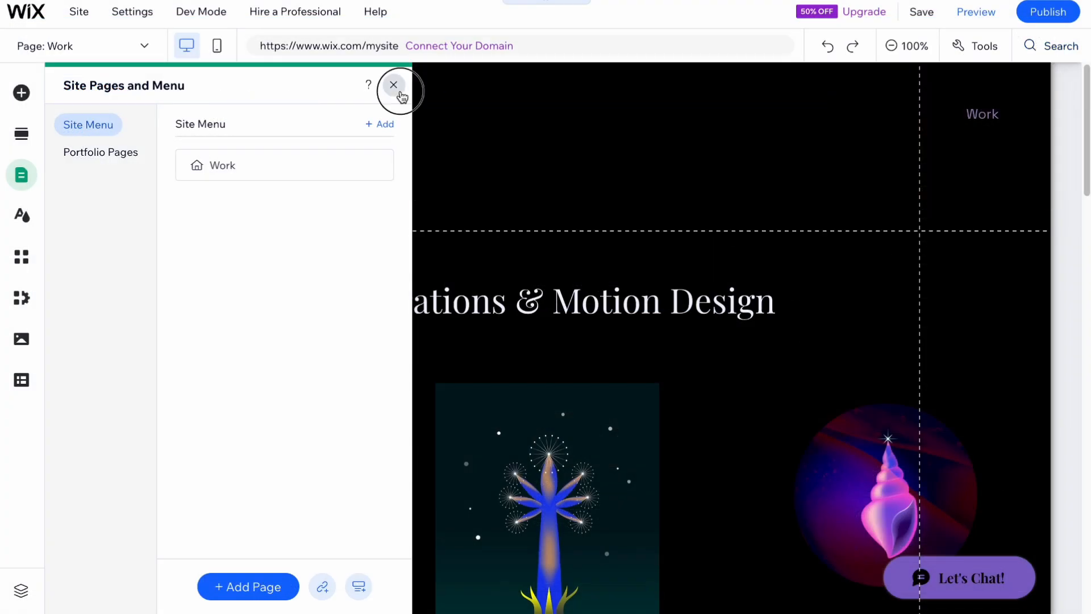
click(393, 85)
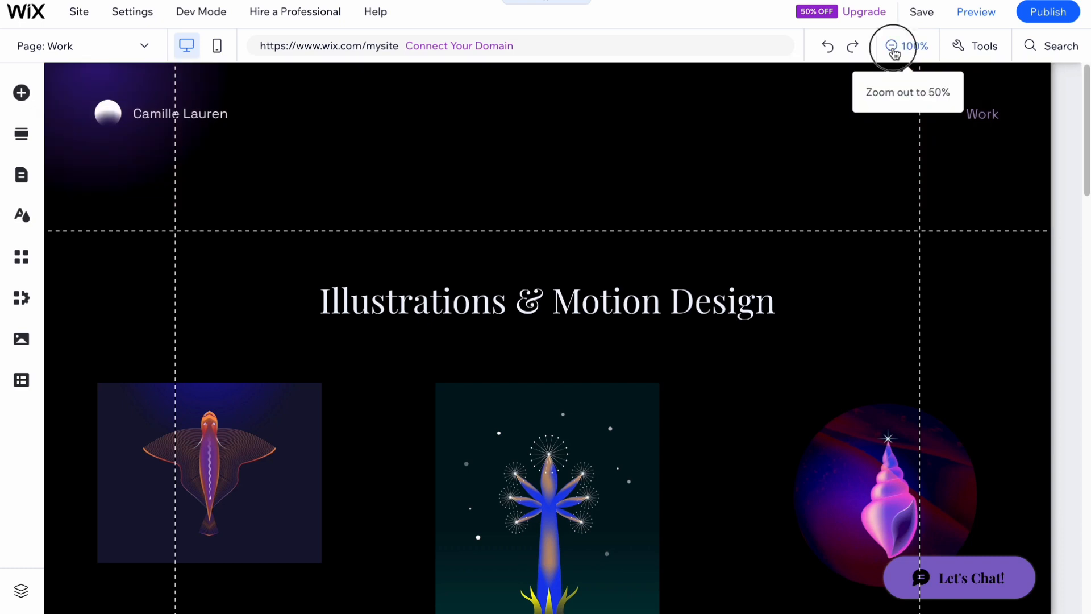
Insert the About section with the portrait photo between the header and the Illustrations & Motion Design section
click(891, 45)
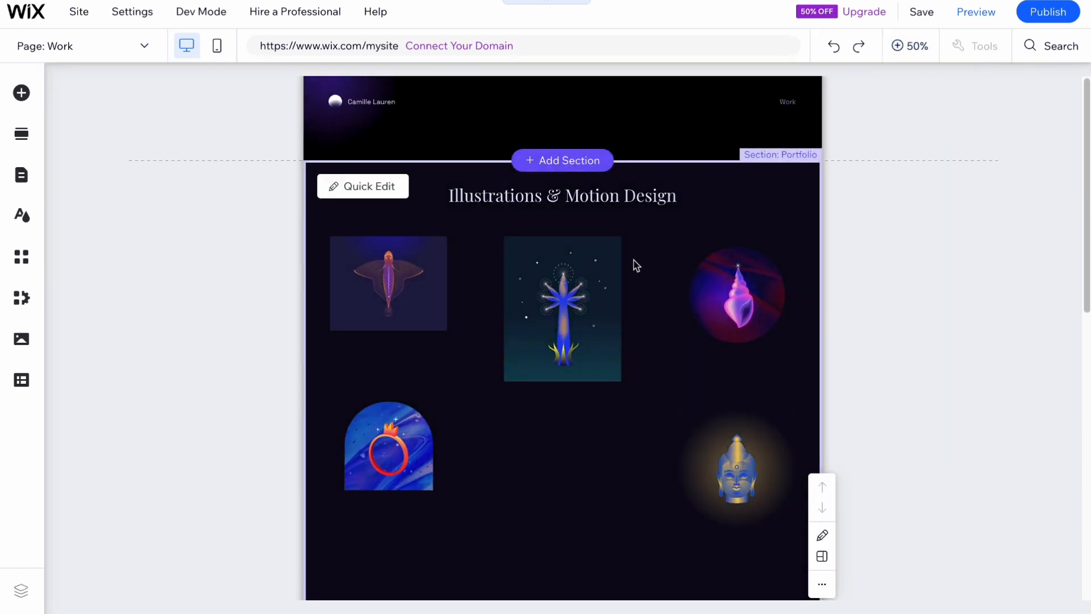
scroll(625, 284, down, 8)
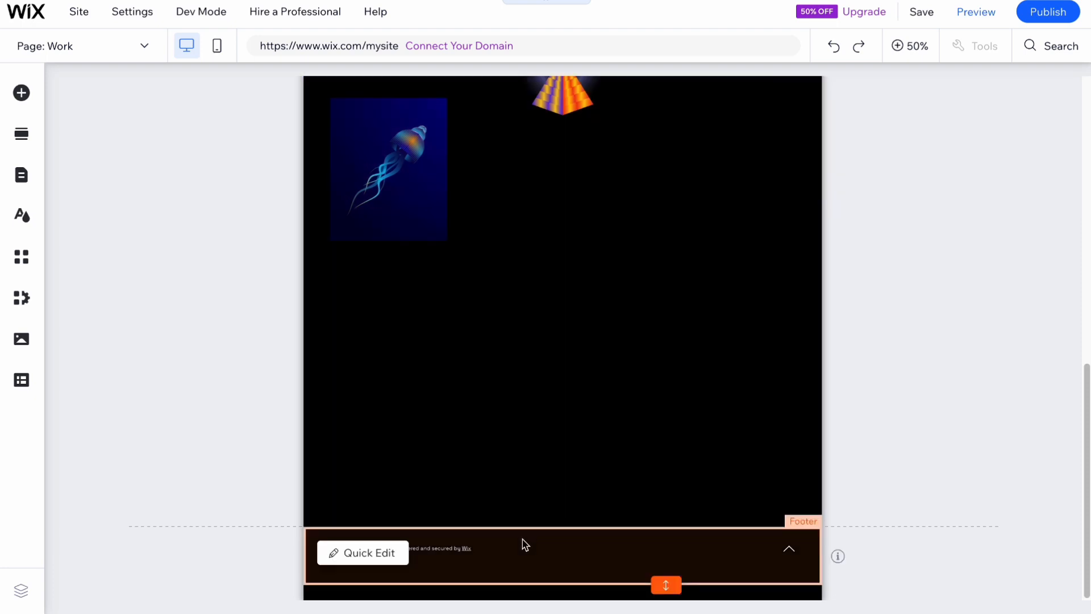
scroll(524, 544, up, 10)
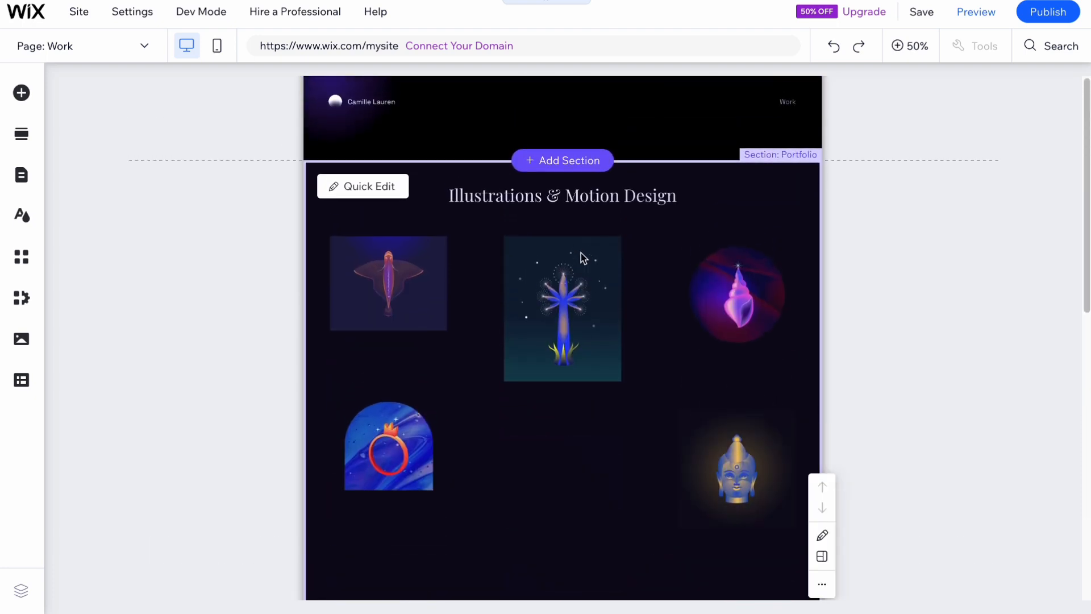
click(566, 162)
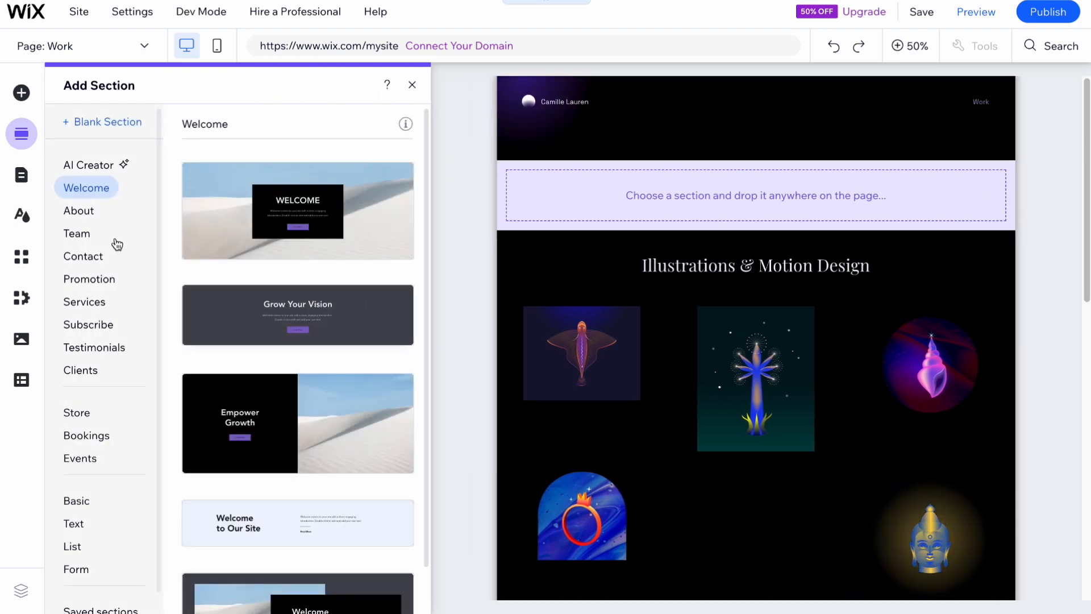
click(78, 211)
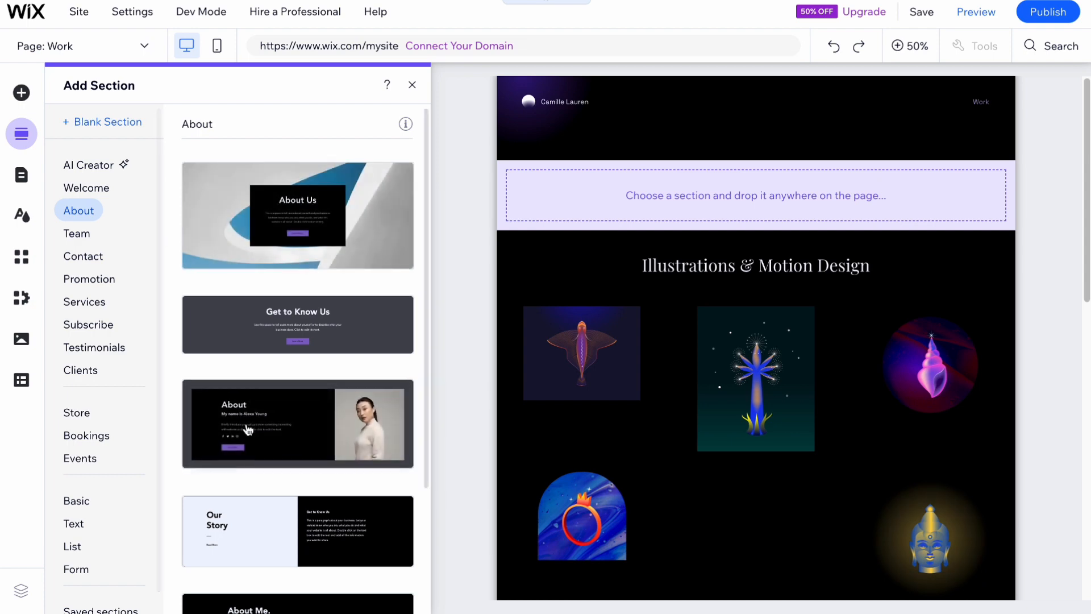
click(267, 419)
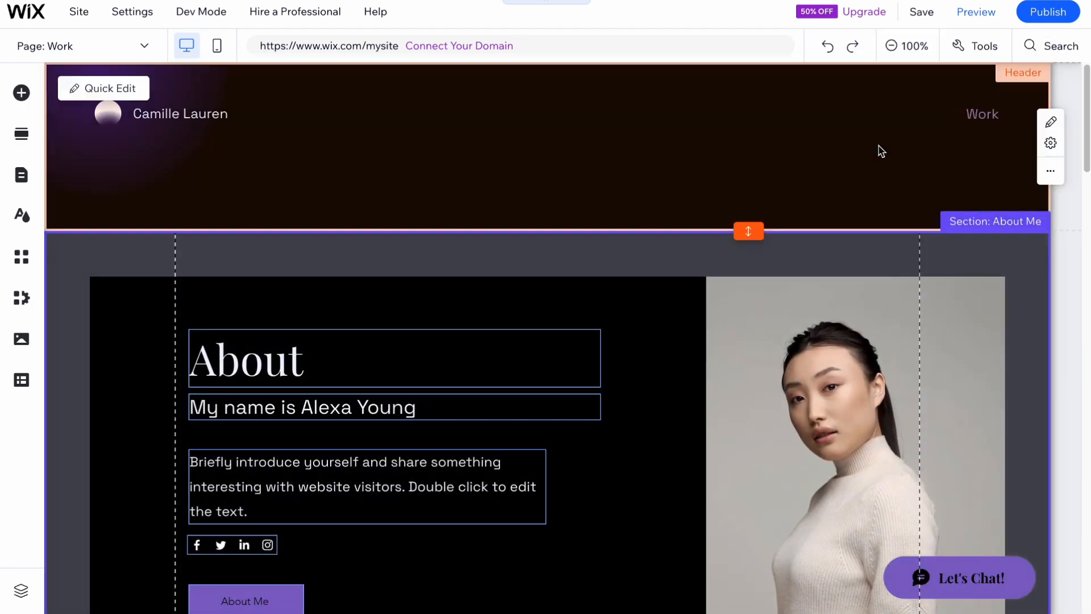
Change the site's color theme to the featured light palette with teal, lime, pale blue and burgundy
click(897, 52)
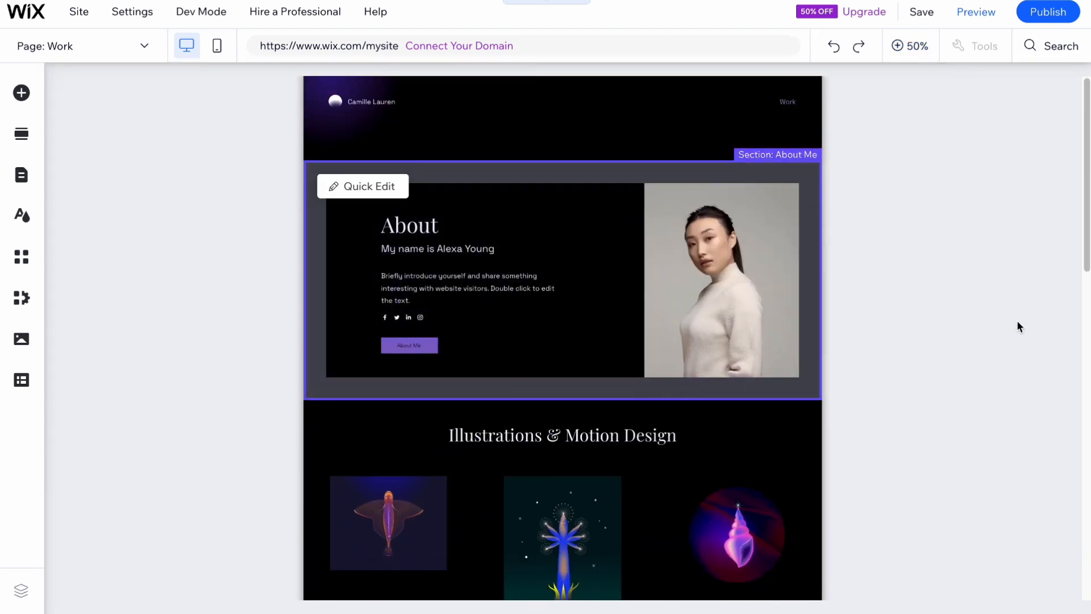
click(20, 218)
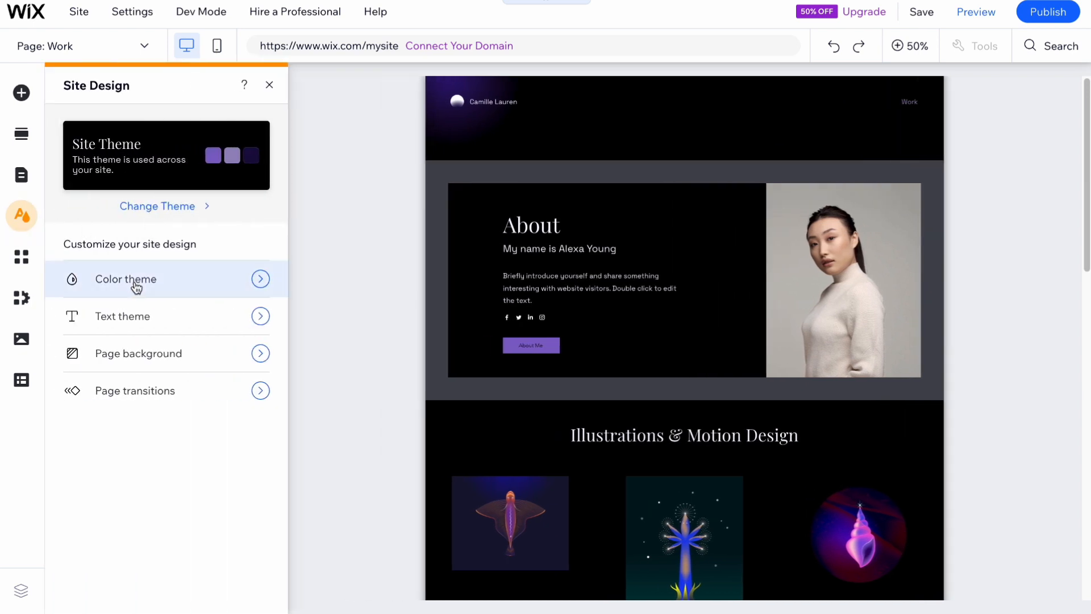
click(134, 281)
click(184, 588)
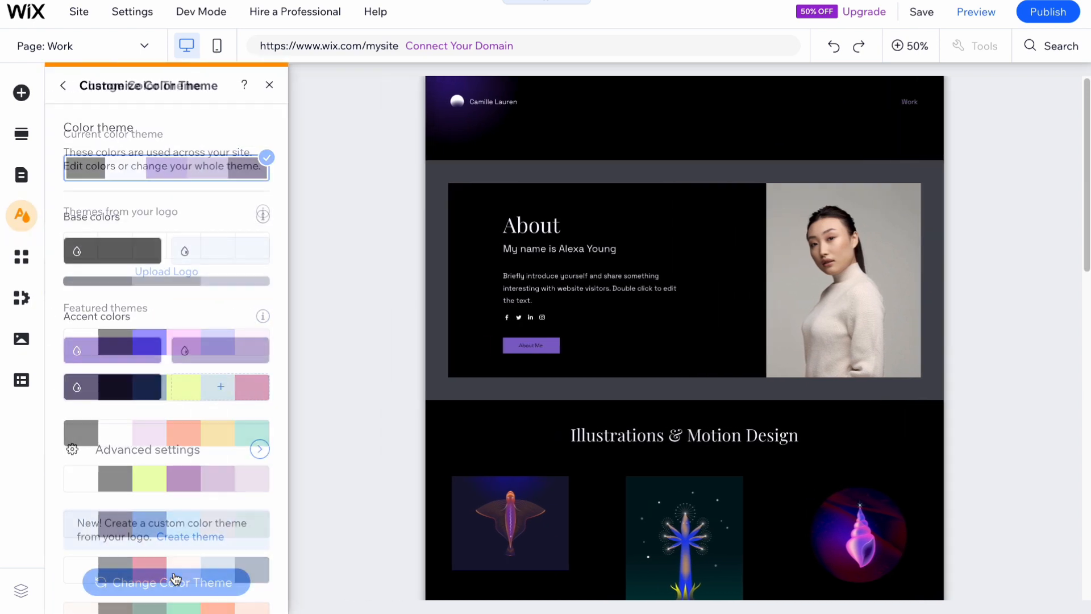
click(176, 445)
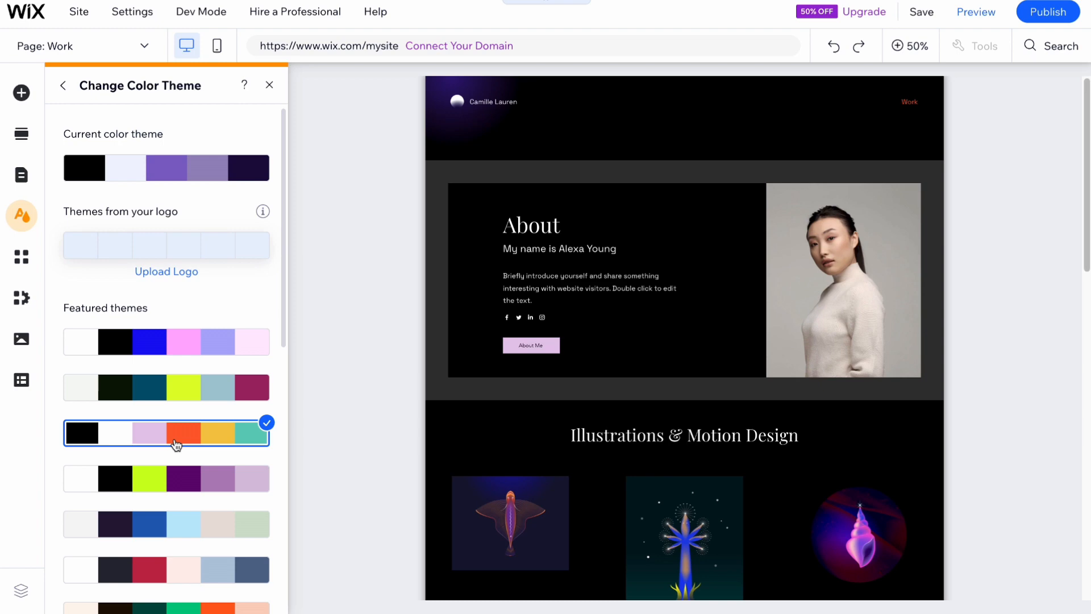
click(190, 380)
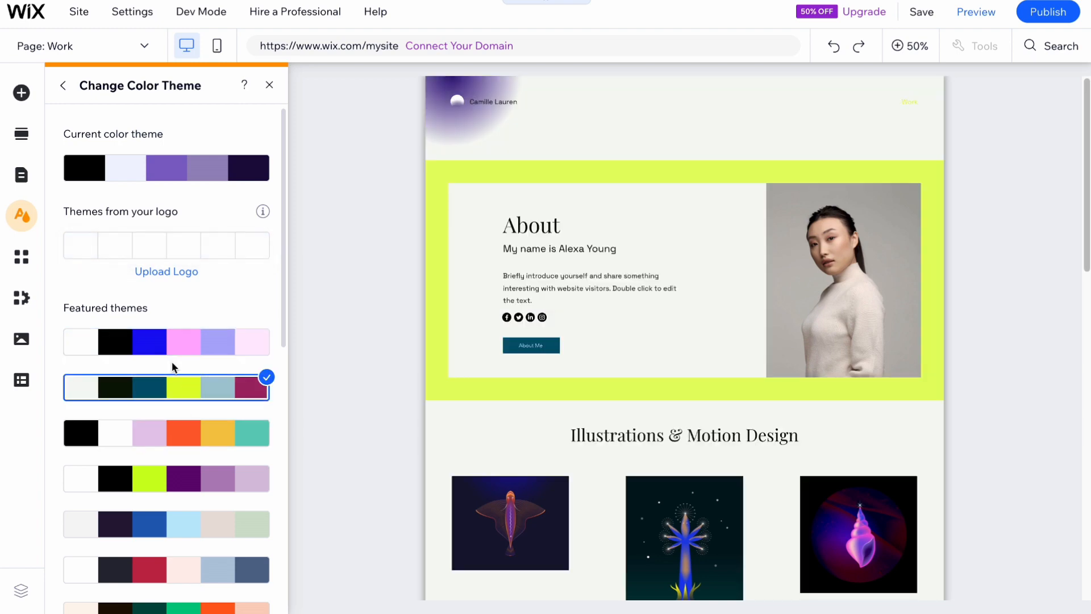
scroll(765, 367, down, 2)
scroll(763, 368, down, 5)
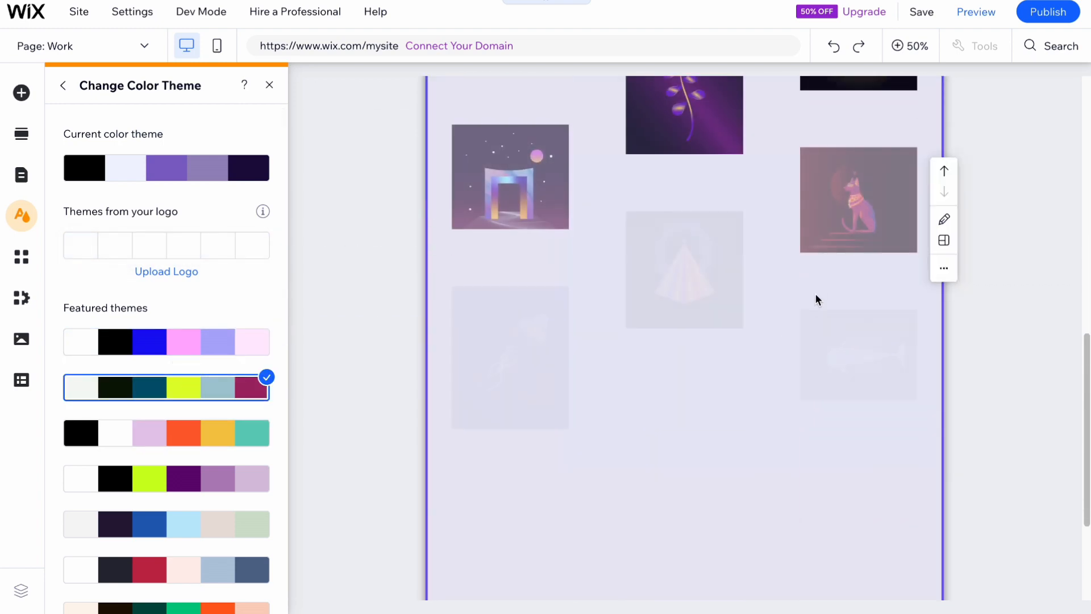
scroll(812, 295, up, 10)
click(269, 85)
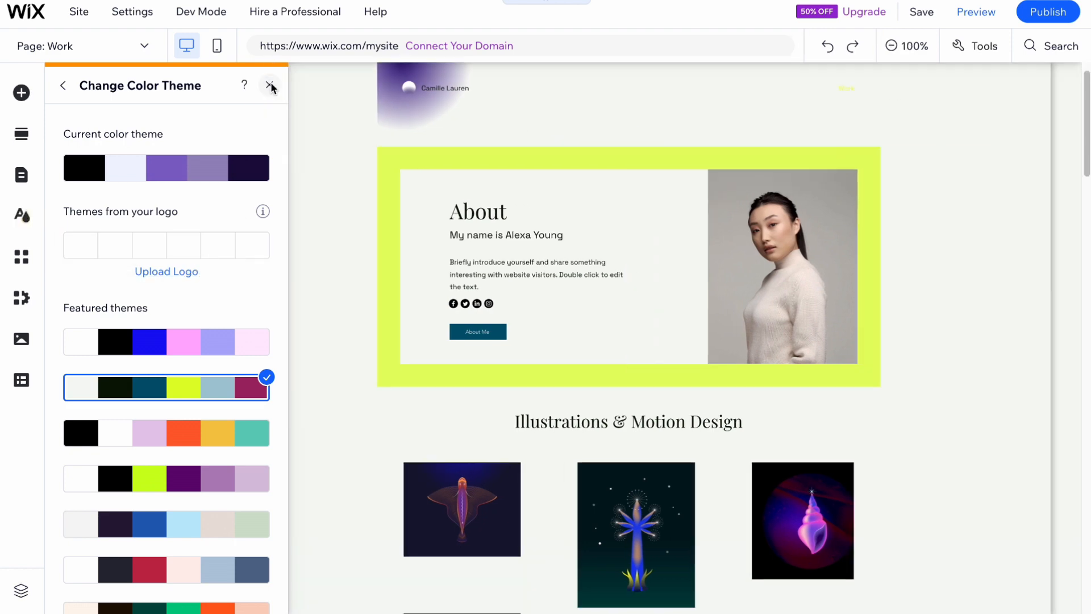
Change the site's text theme to the featured Avenir theme for headings and paragraphs
click(17, 213)
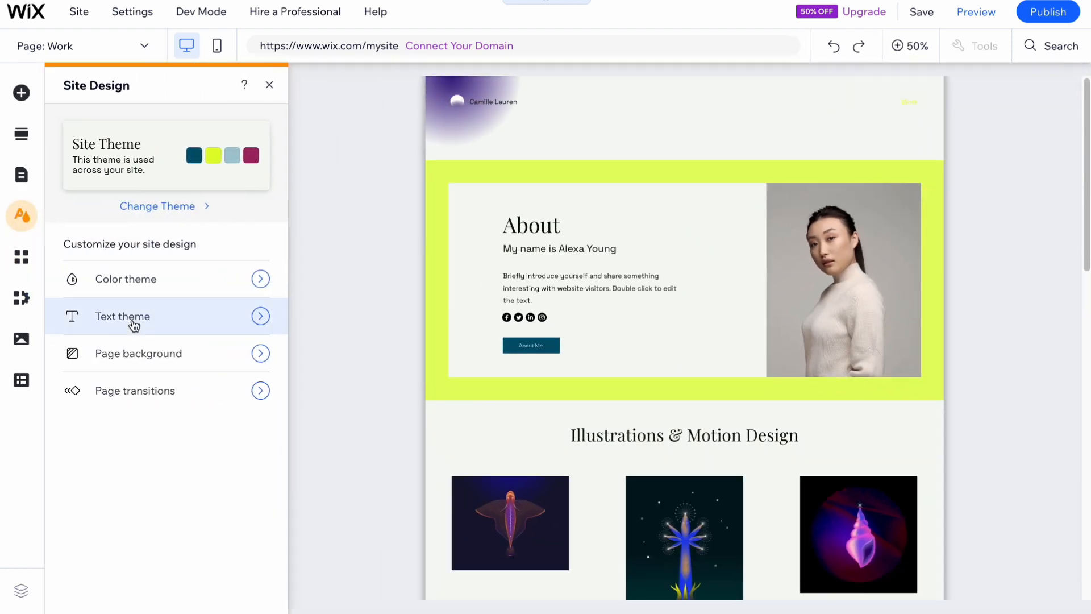
click(132, 322)
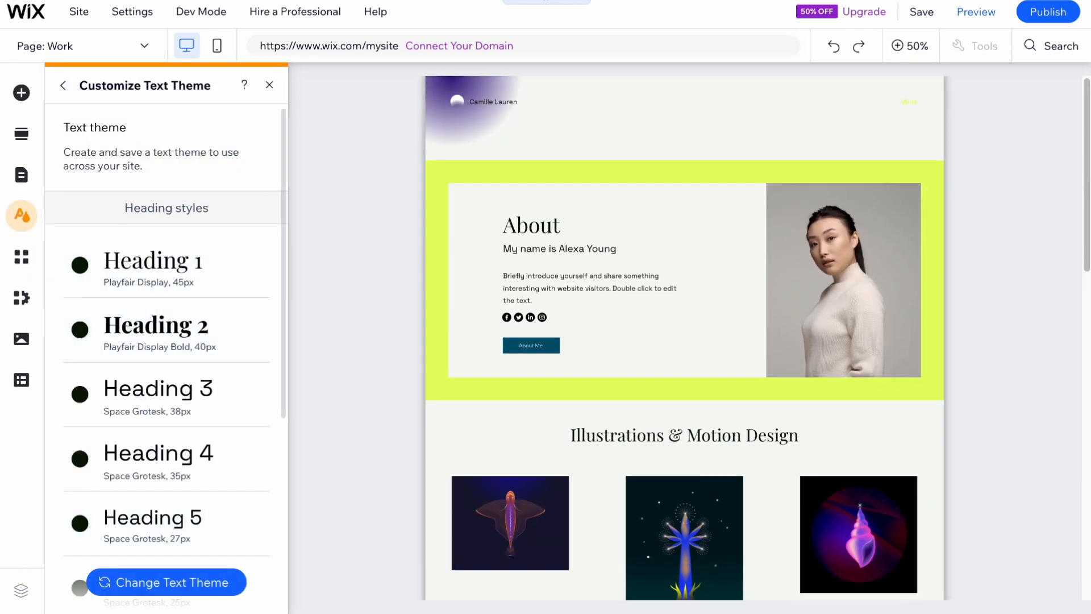
click(166, 586)
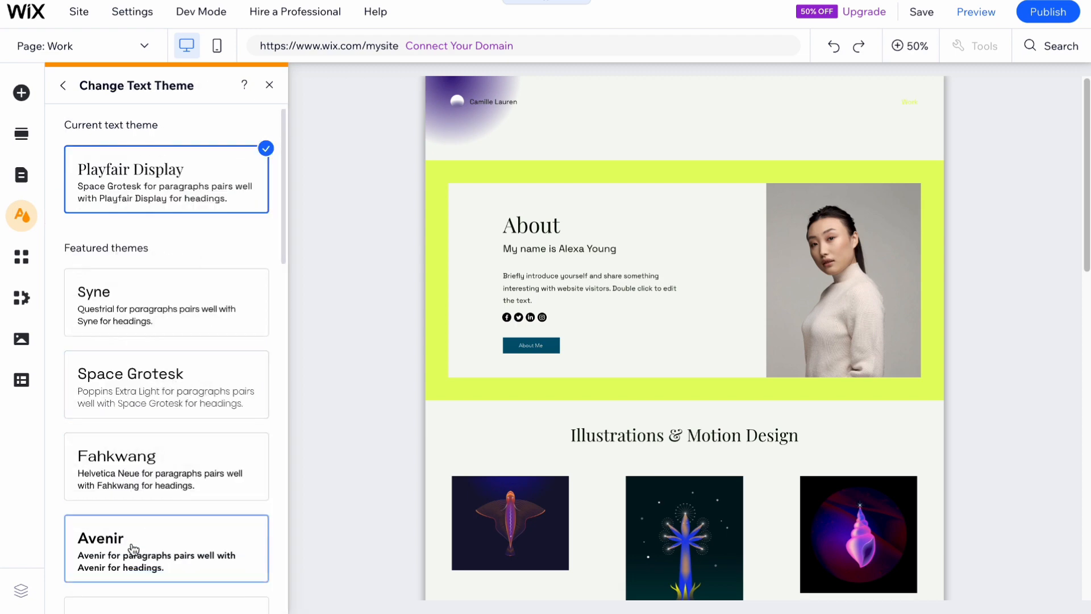
click(133, 550)
click(64, 87)
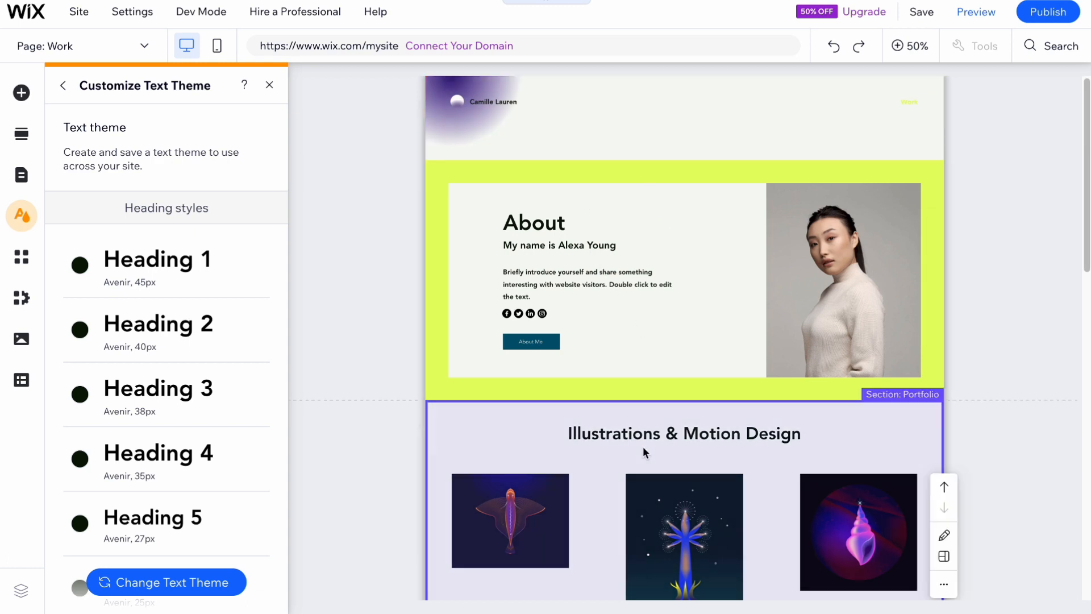
click(493, 175)
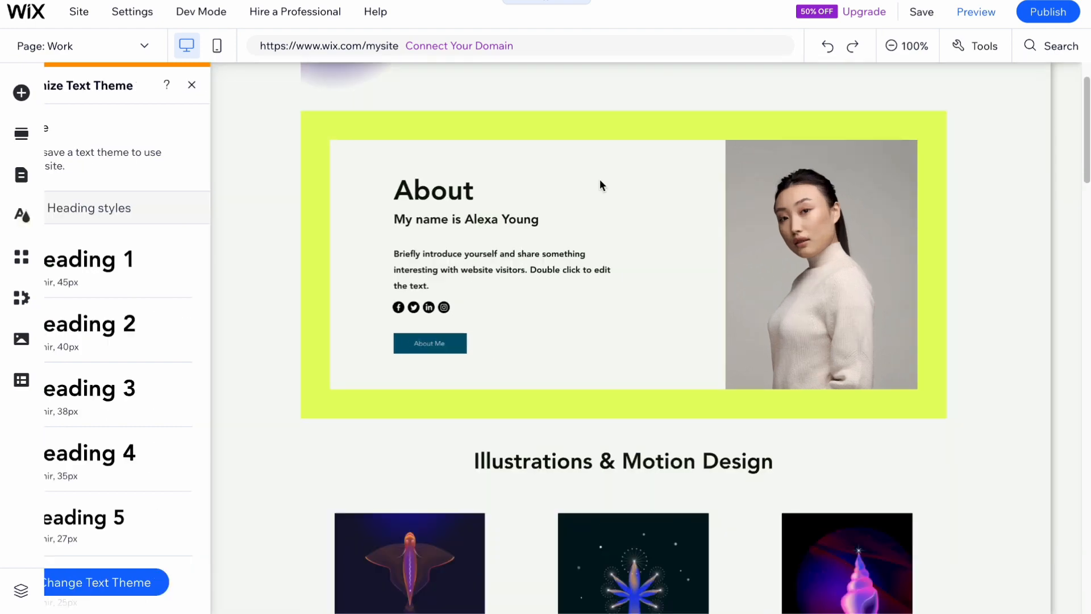
Delete the About Me section below the header
click(904, 45)
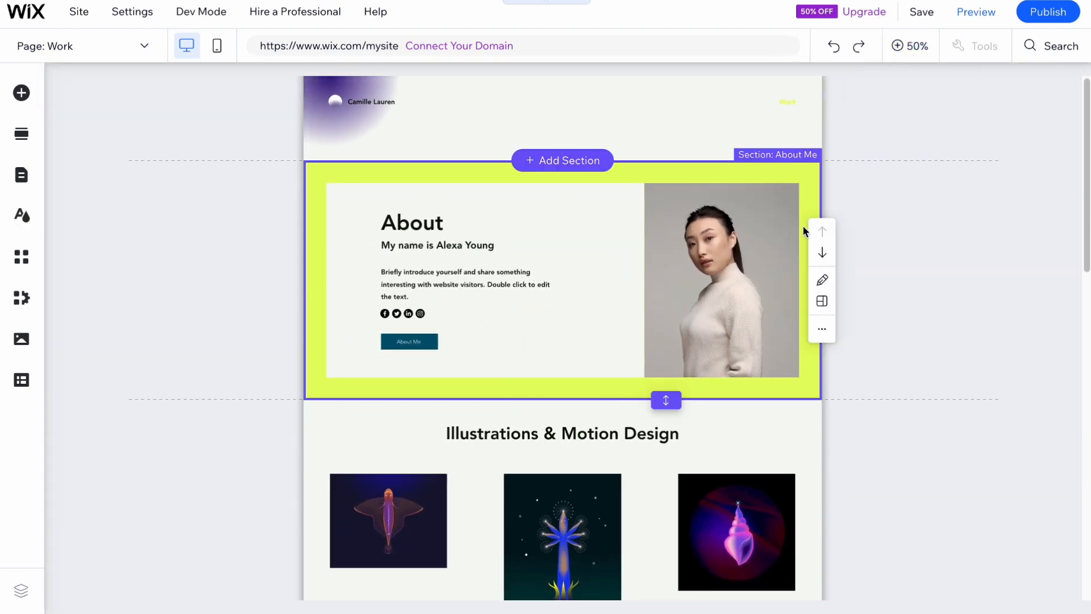
click(822, 328)
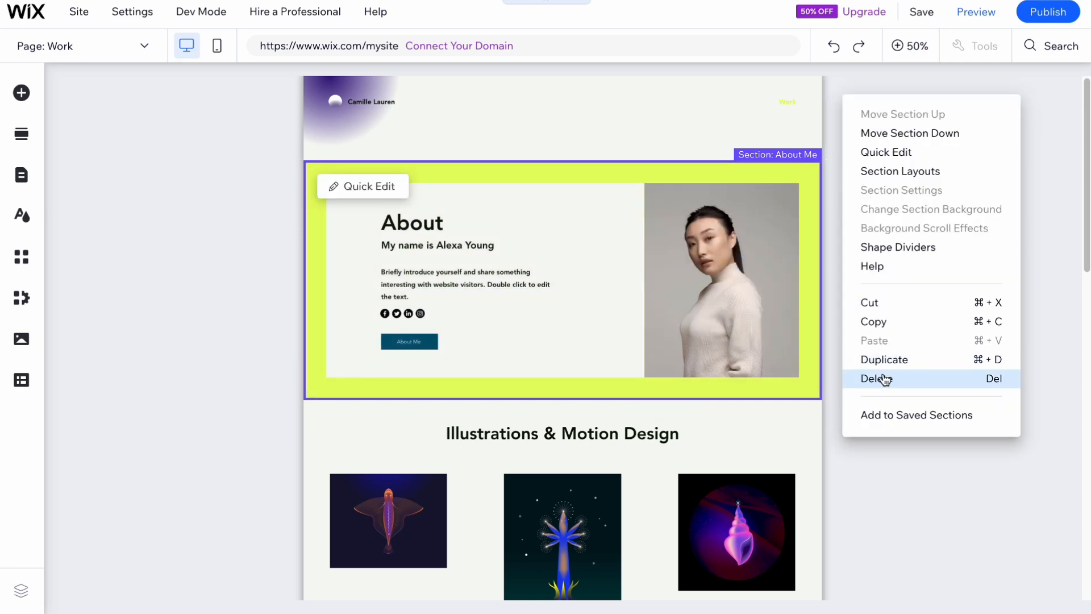
click(873, 468)
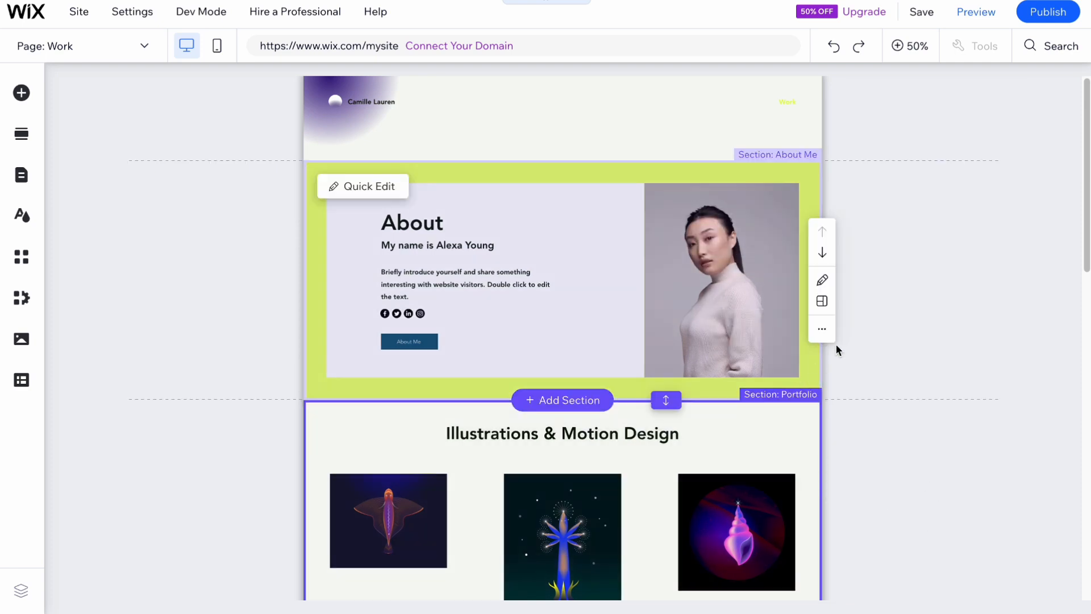
click(822, 331)
click(885, 379)
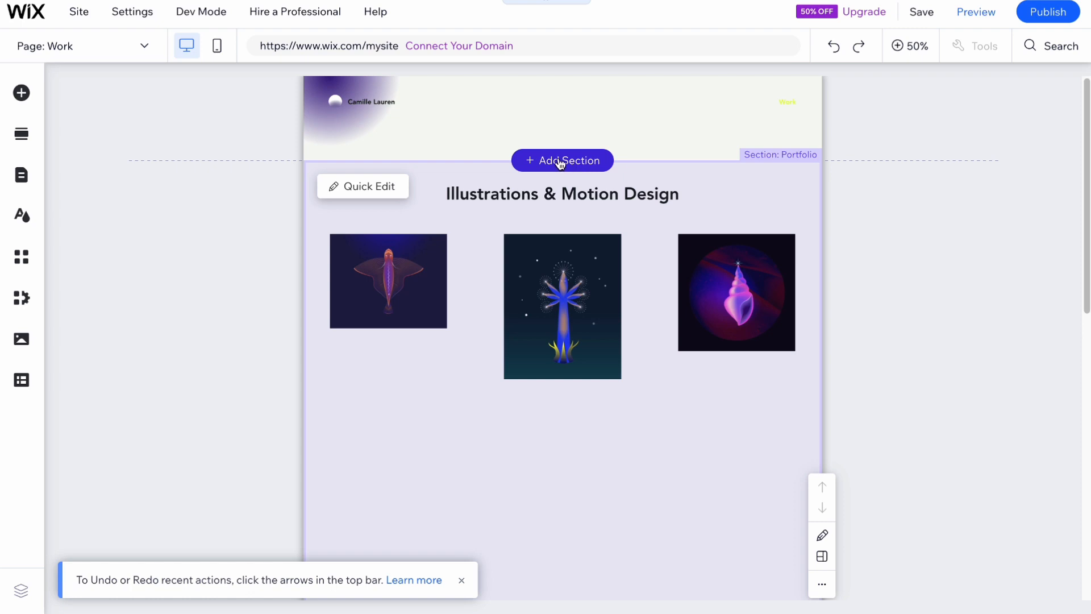
Add the About section with the portrait photo above the Illustrations & Motion Design section
click(563, 160)
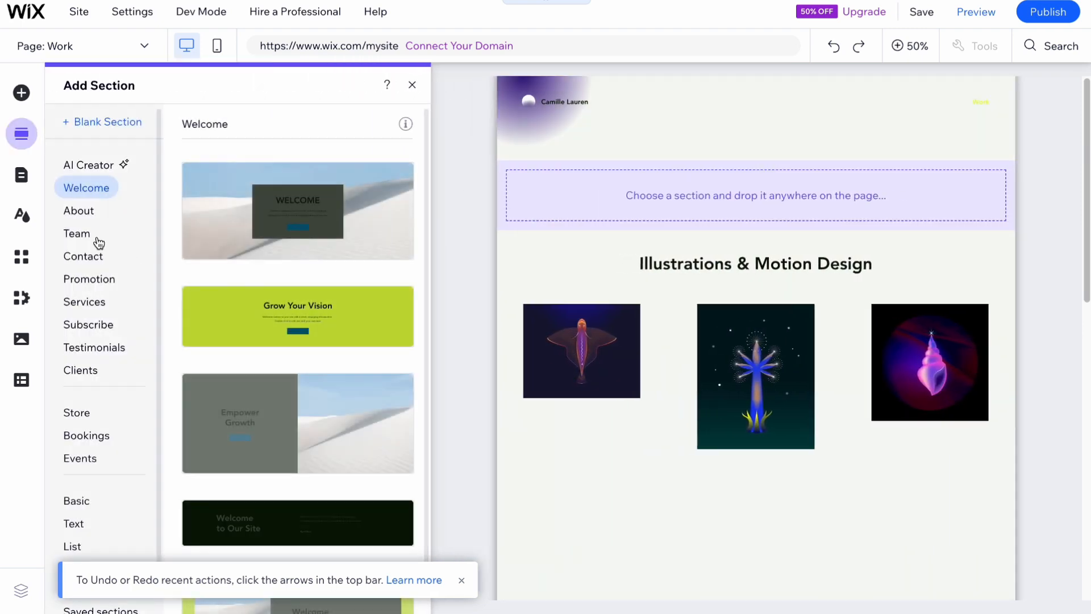
click(86, 211)
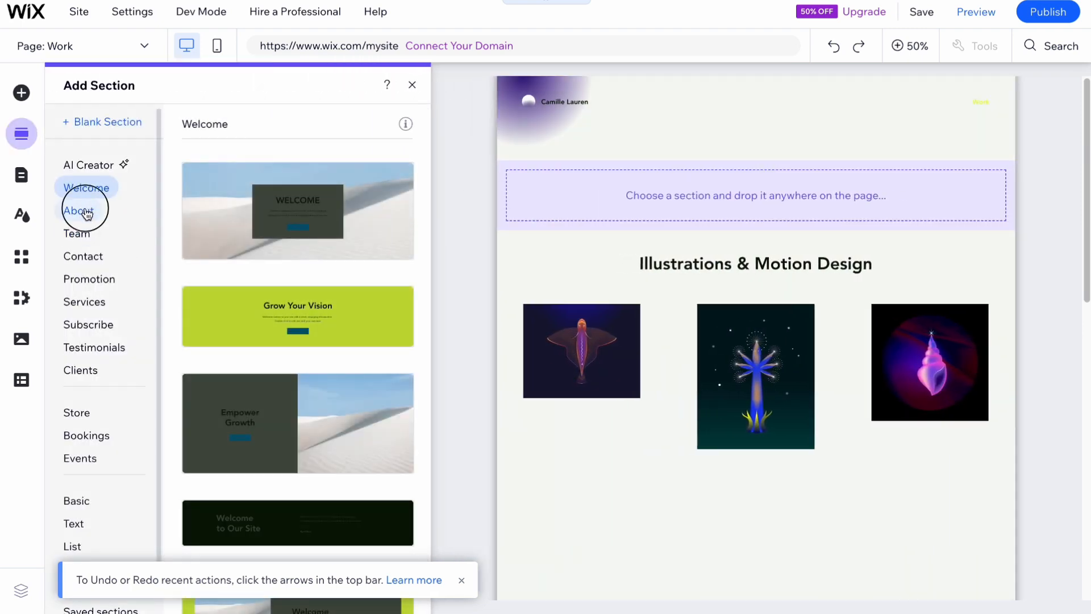
scroll(323, 443, down, 3)
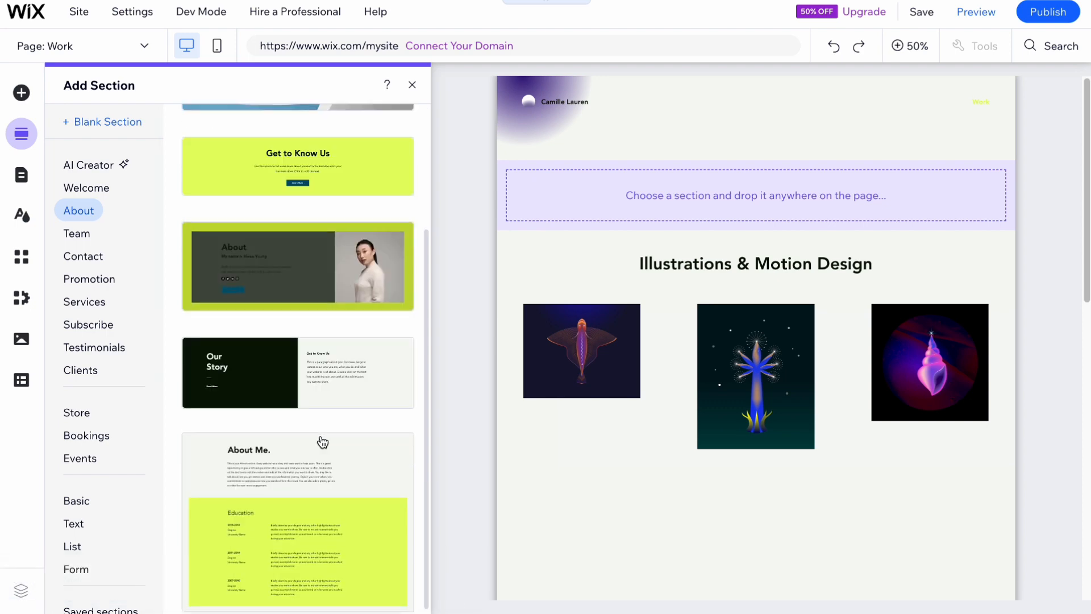
click(320, 285)
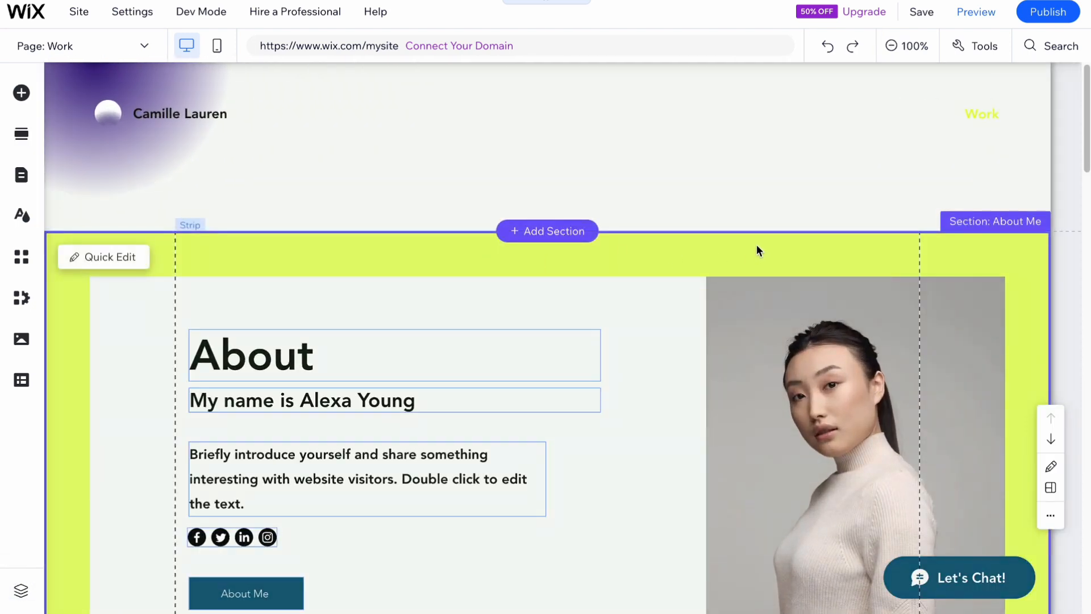
click(652, 181)
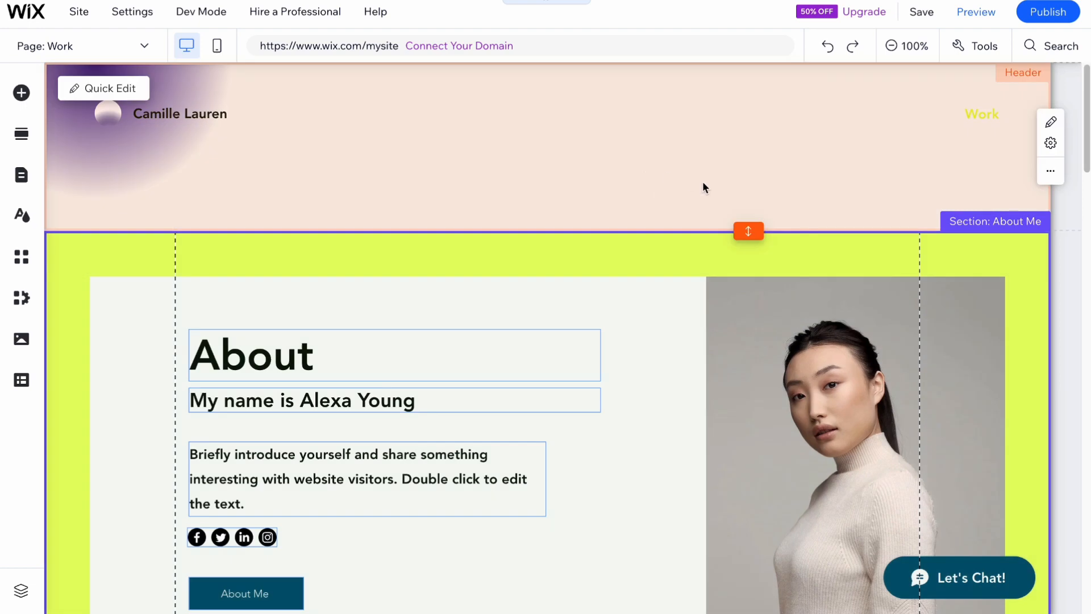
Reposition the About heading, name line, intro paragraph, social icons and About Me button within the section's text column
scroll(814, 199, down, 2)
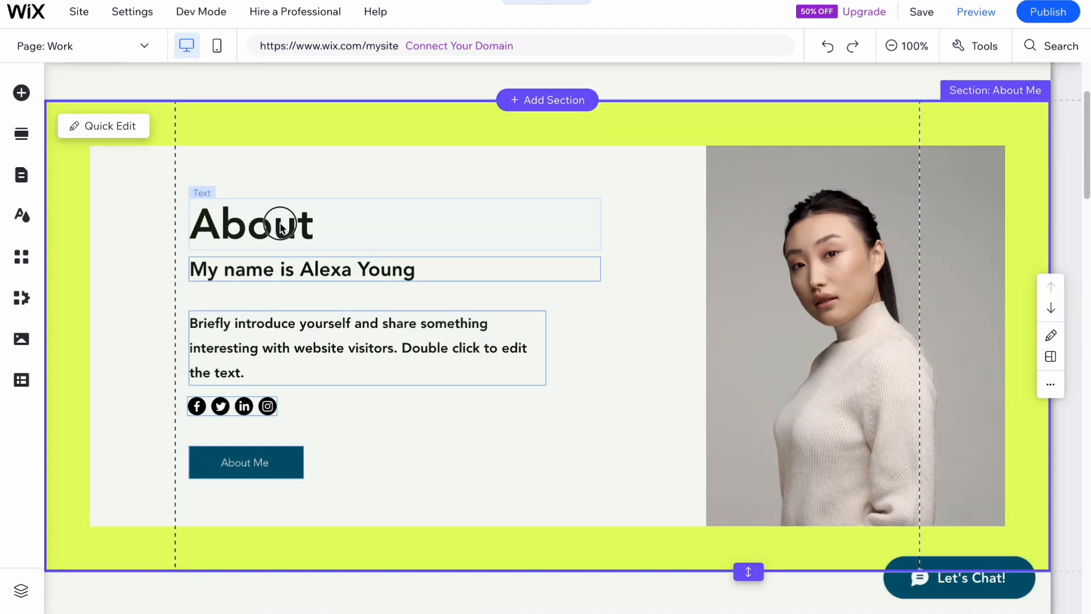
click(280, 224)
drag(277, 314, 380, 321)
drag(246, 272, 249, 286)
mouse_move(224, 404)
mouse_down()
mouse_move(282, 417)
mouse_move(243, 408)
mouse_up()
drag(289, 462, 367, 460)
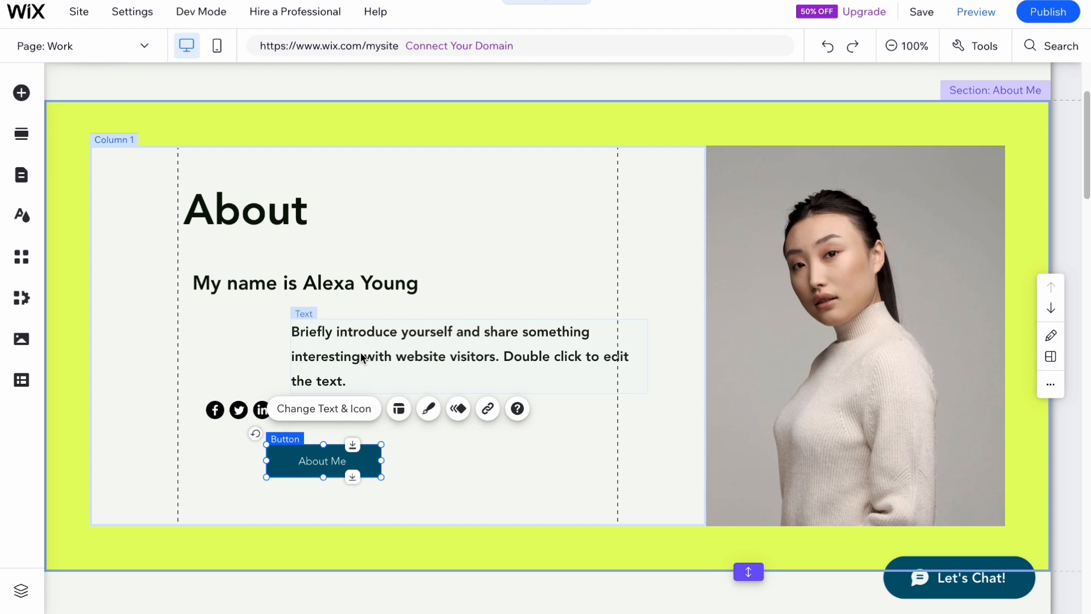
Open the text settings of the About heading
click(219, 218)
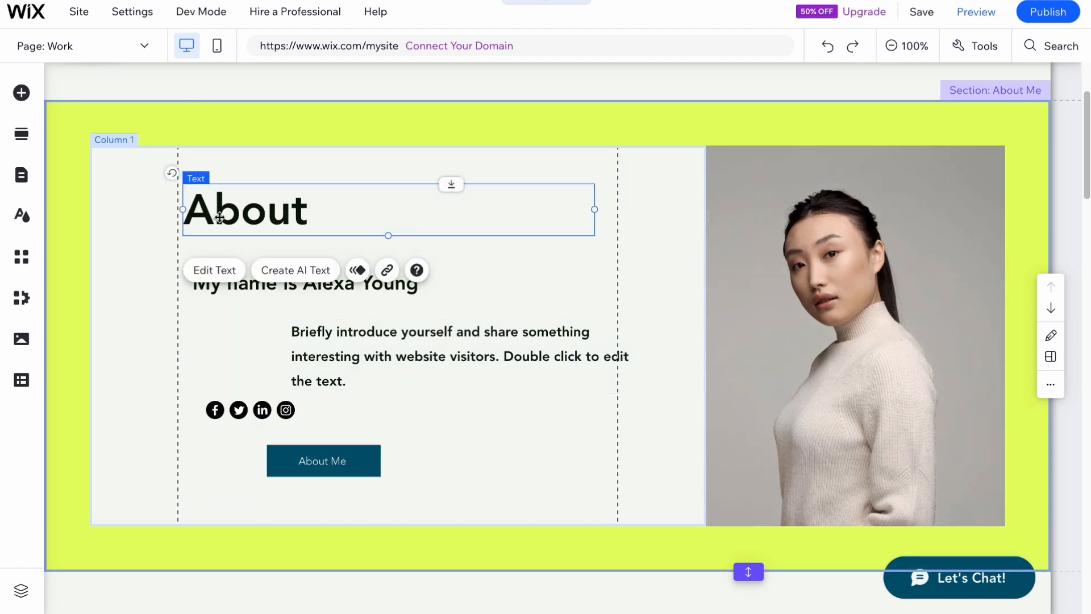
click(214, 270)
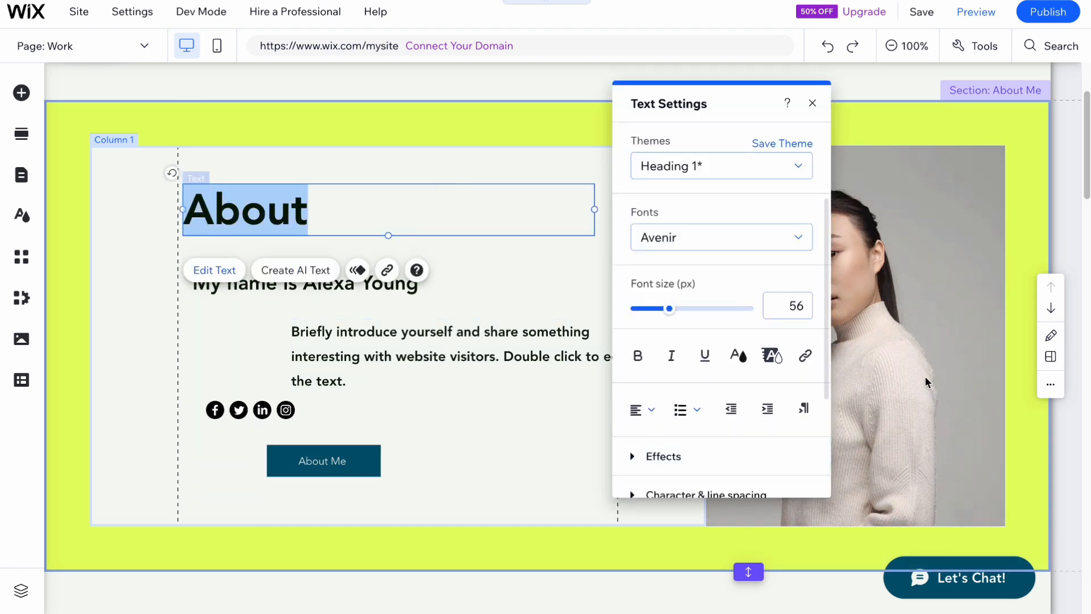
Replace the portrait photo in the About section's second column with the green juice bottles background image
click(927, 382)
click(880, 340)
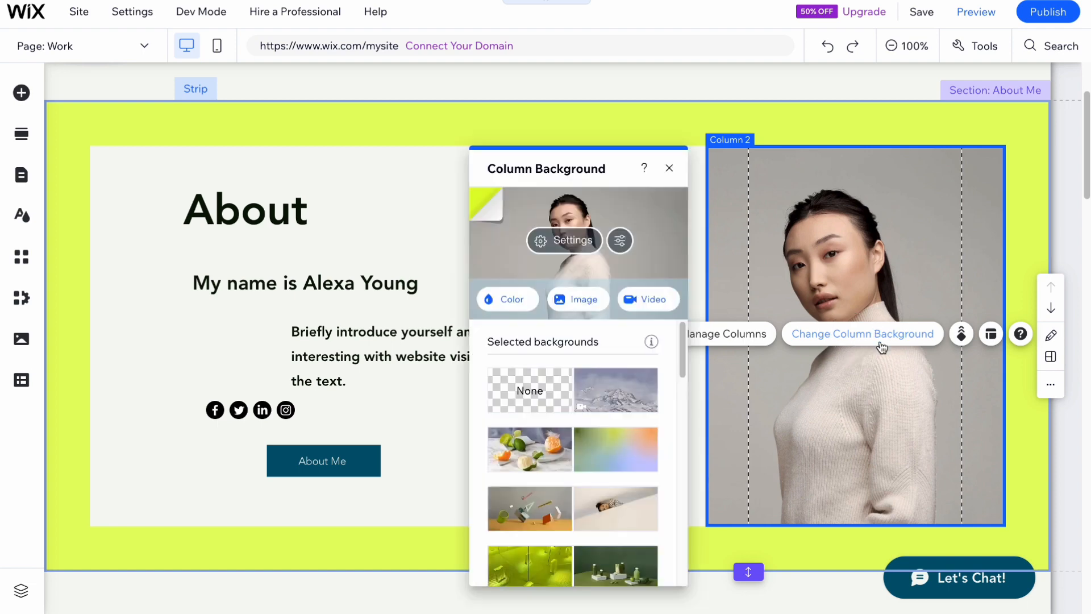
click(622, 401)
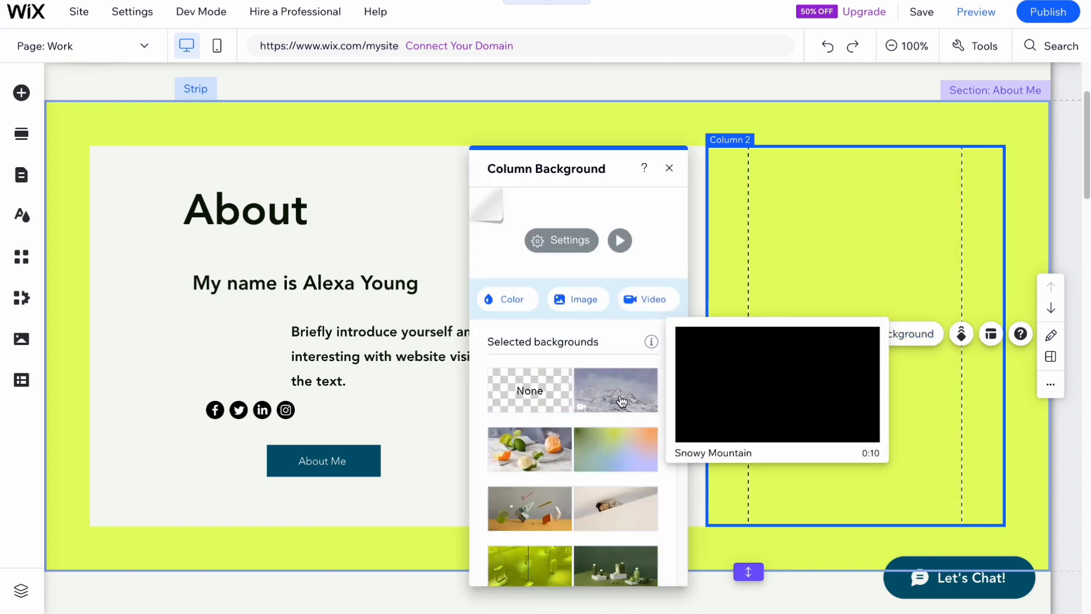
scroll(565, 510, down, 2)
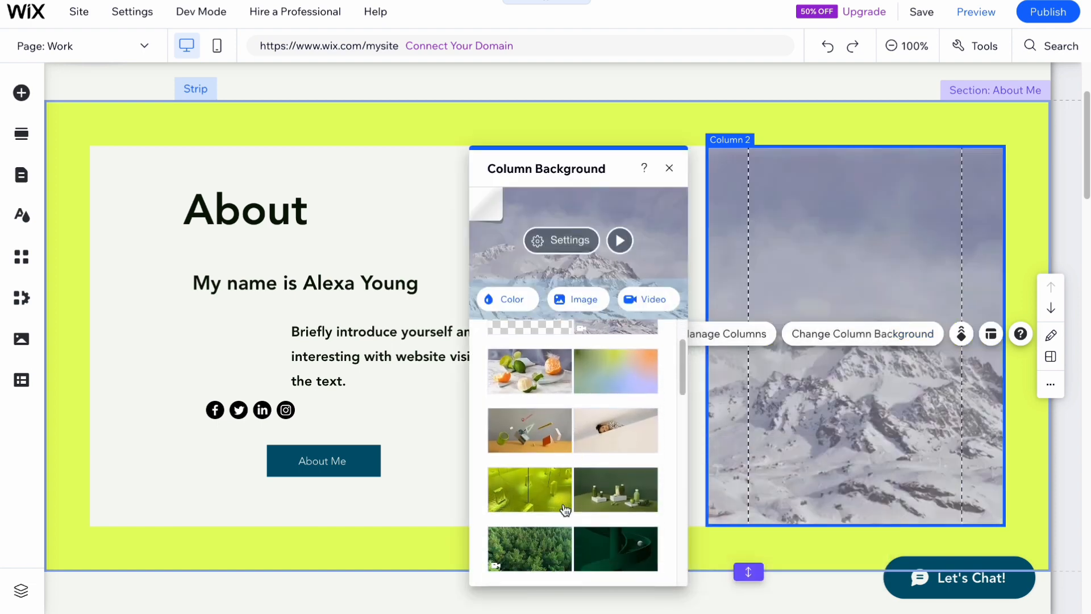
click(617, 498)
click(674, 171)
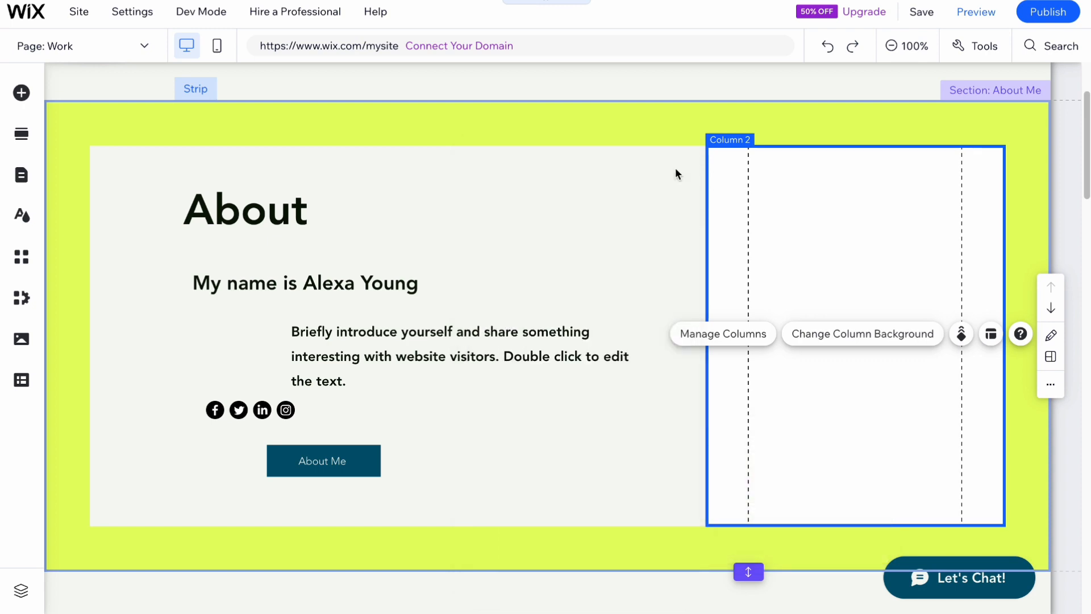
Change the About Me button's text to "click here"
click(320, 465)
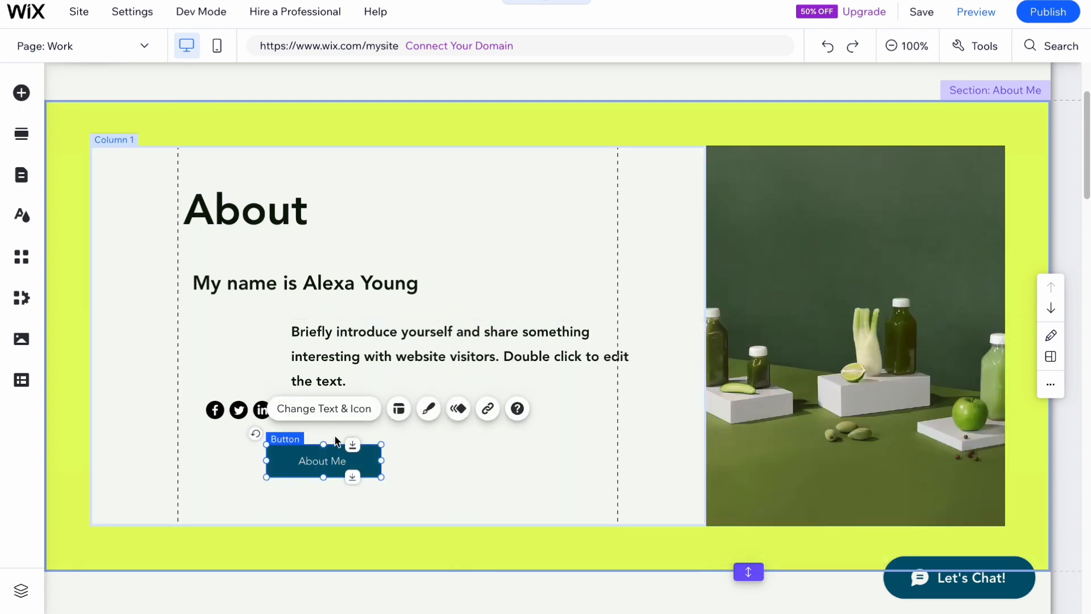
click(332, 418)
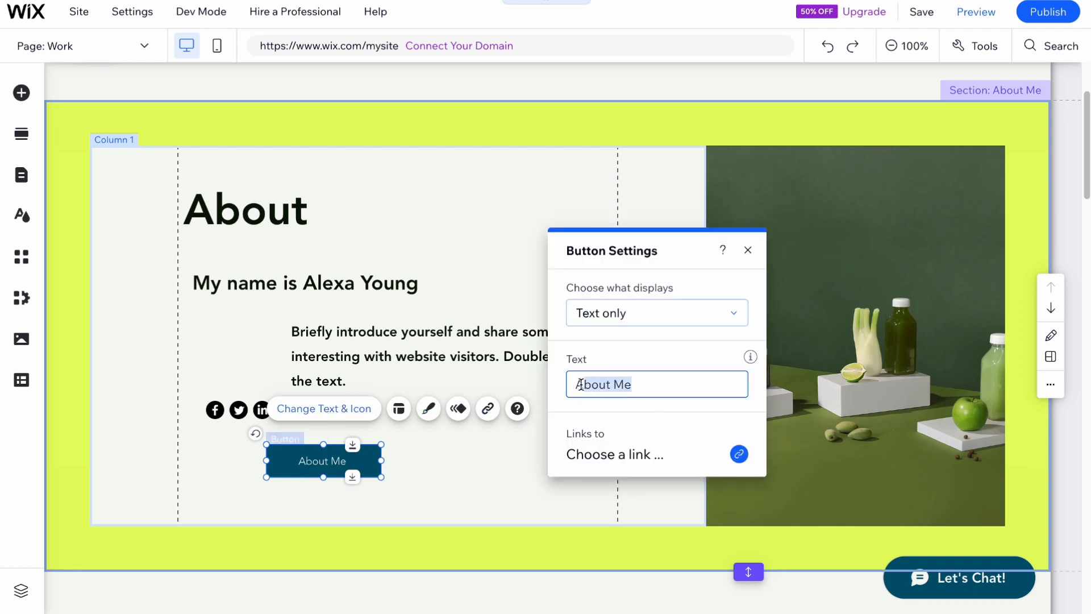
text(Сдш)
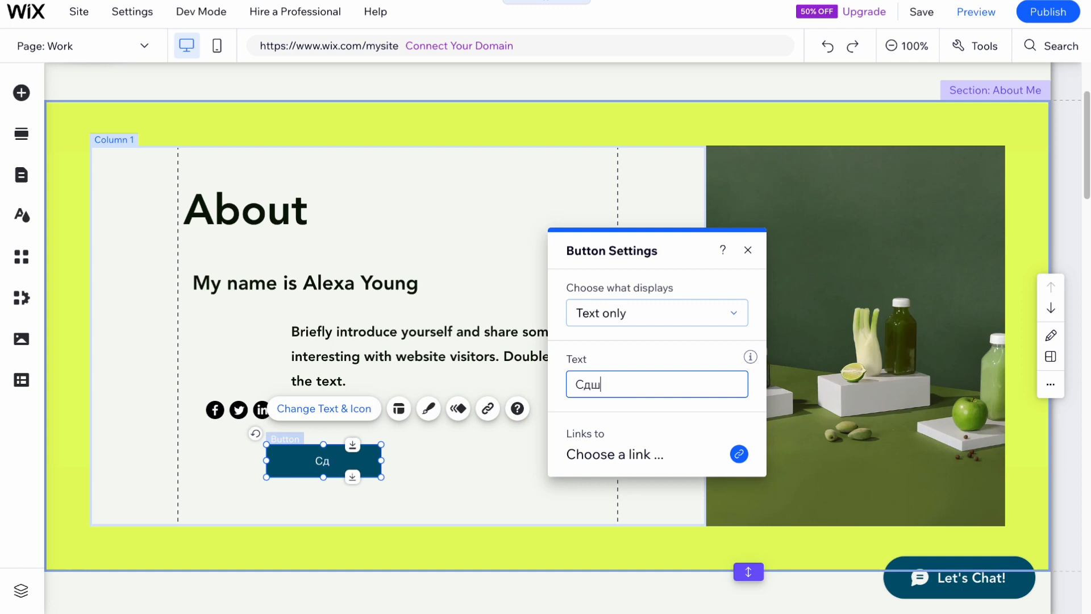
key(BackSpace)
key(BackSpace)
key(BackSpace)
key(BackSpace)
key(ctrl+space)
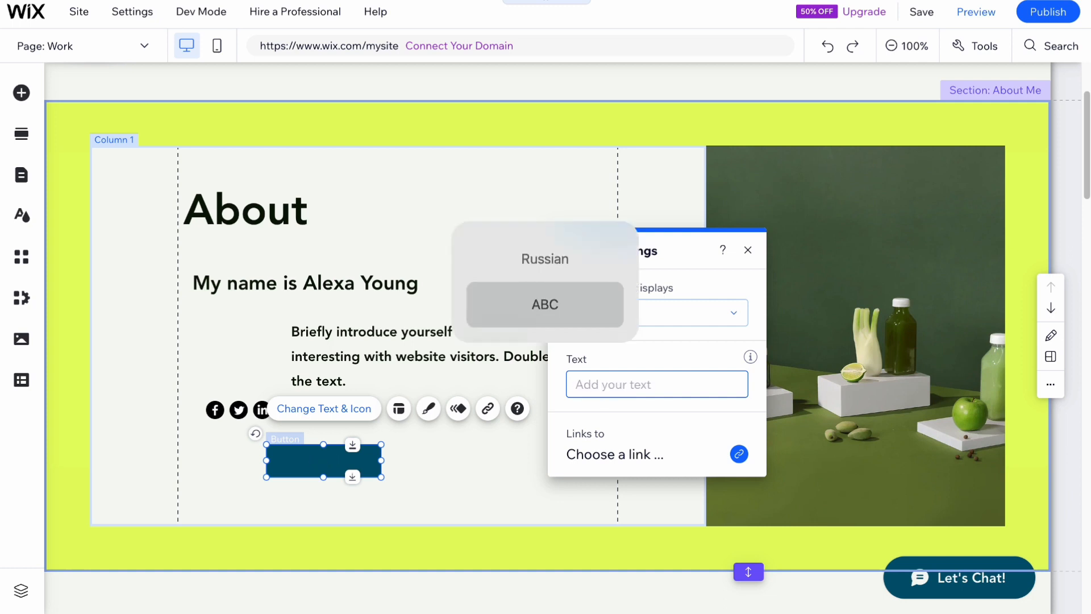
text(click)
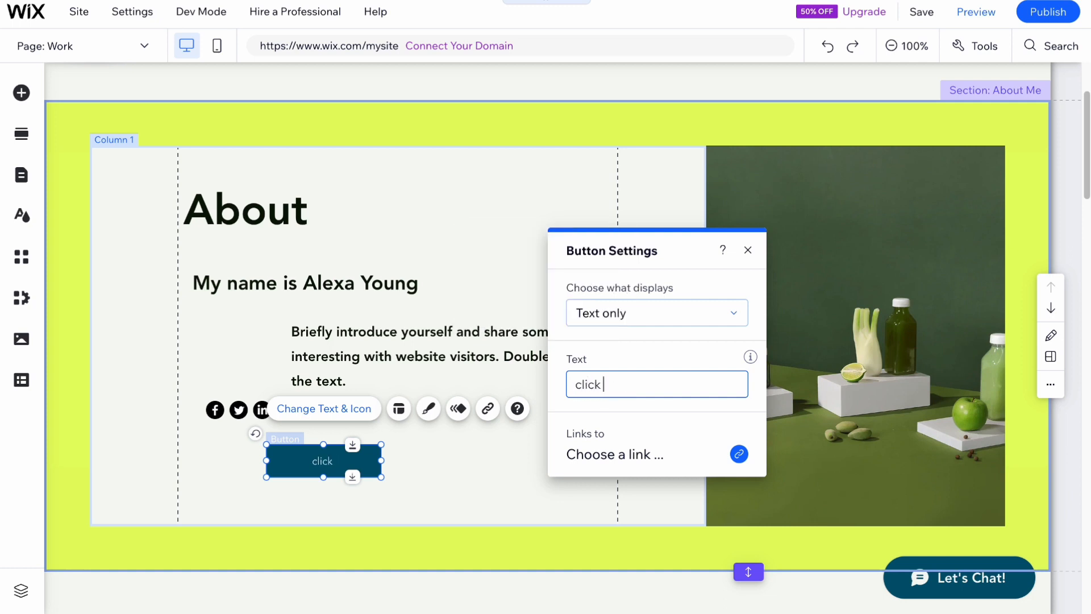
text( here)
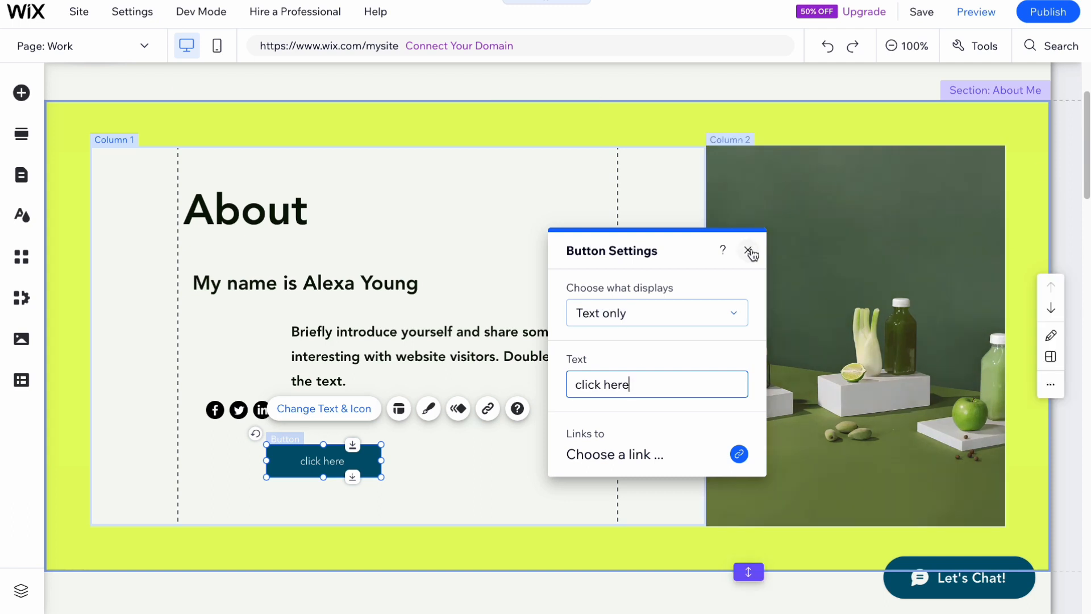
click(749, 252)
Move the intro paragraph up and to the left beneath the name line and check its text settings
click(491, 443)
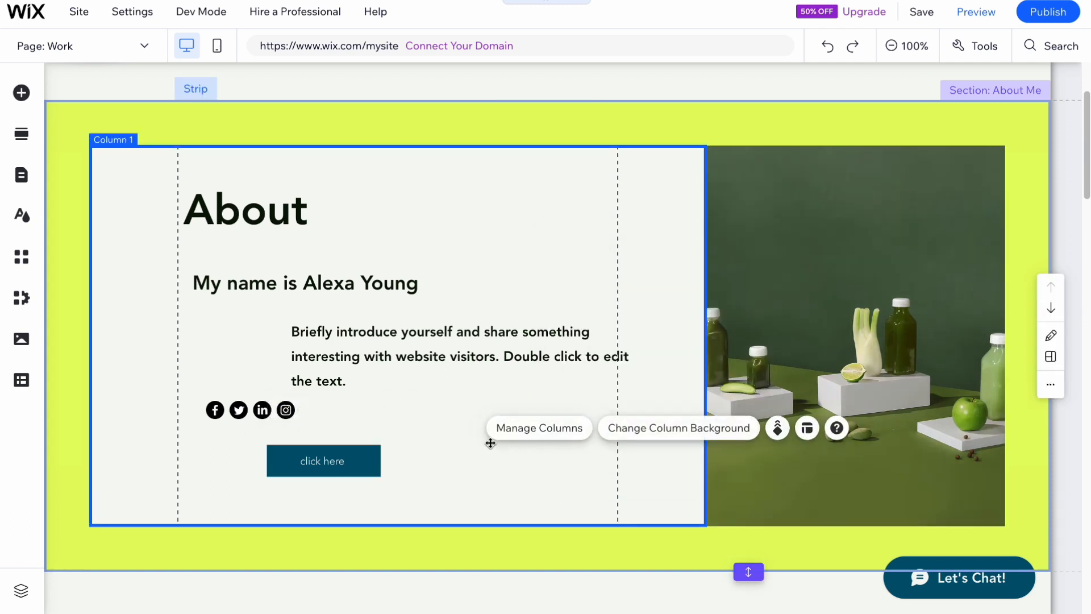
drag(343, 339, 277, 323)
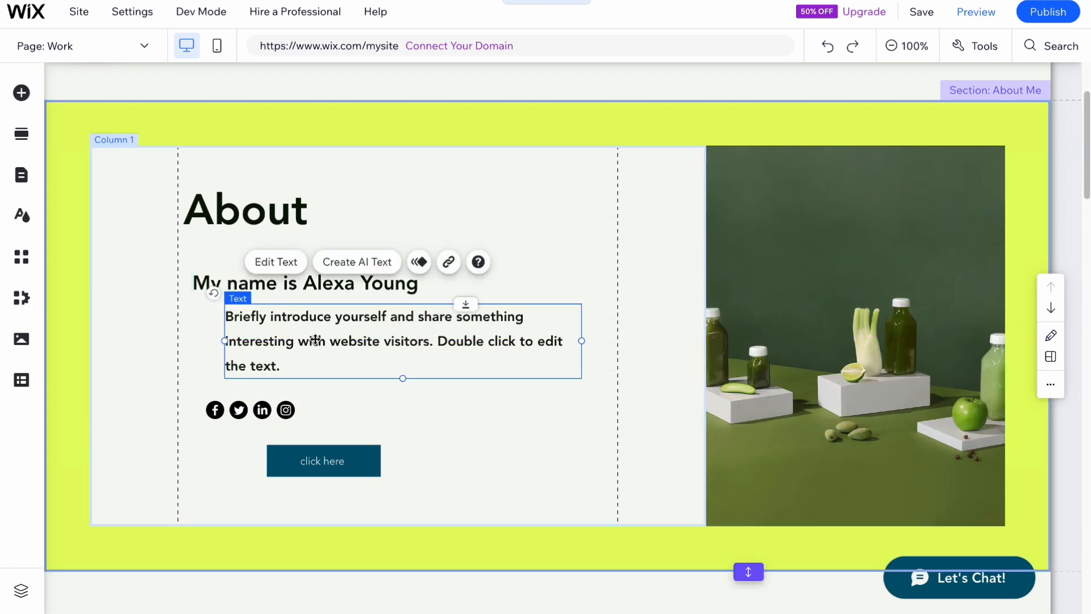
click(261, 278)
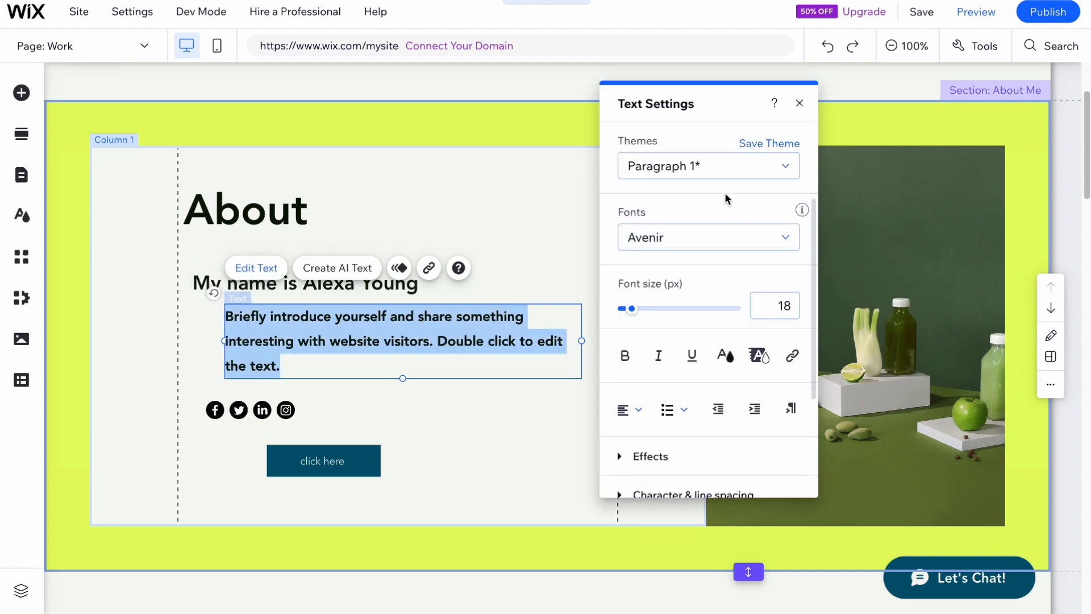
click(801, 104)
Look through the Illustrations & Motion Design portfolio section and view its project management page
scroll(502, 400, down, 6)
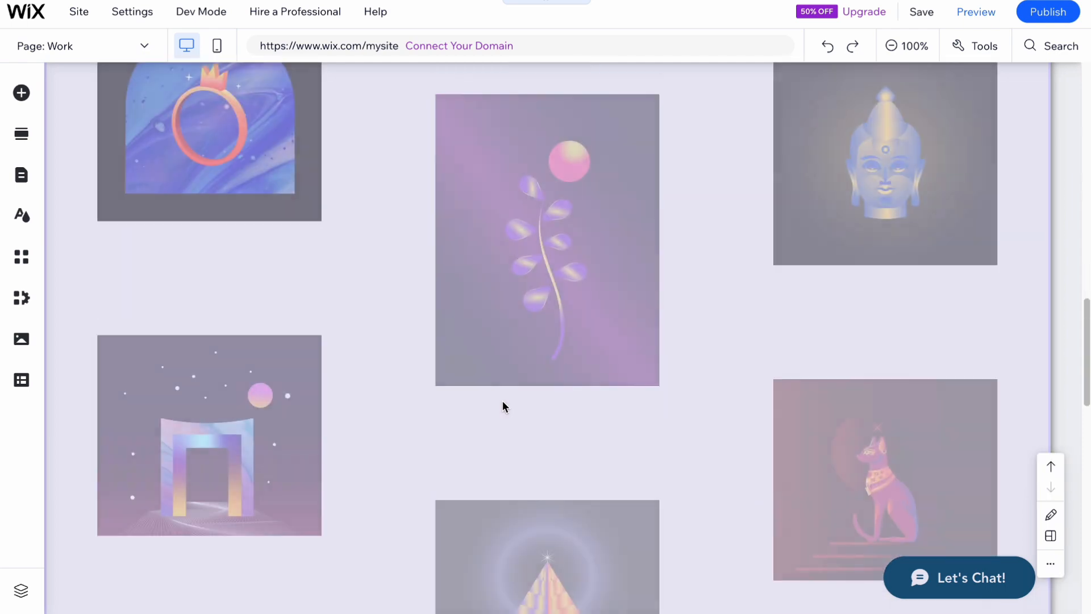
scroll(636, 293, up, 10)
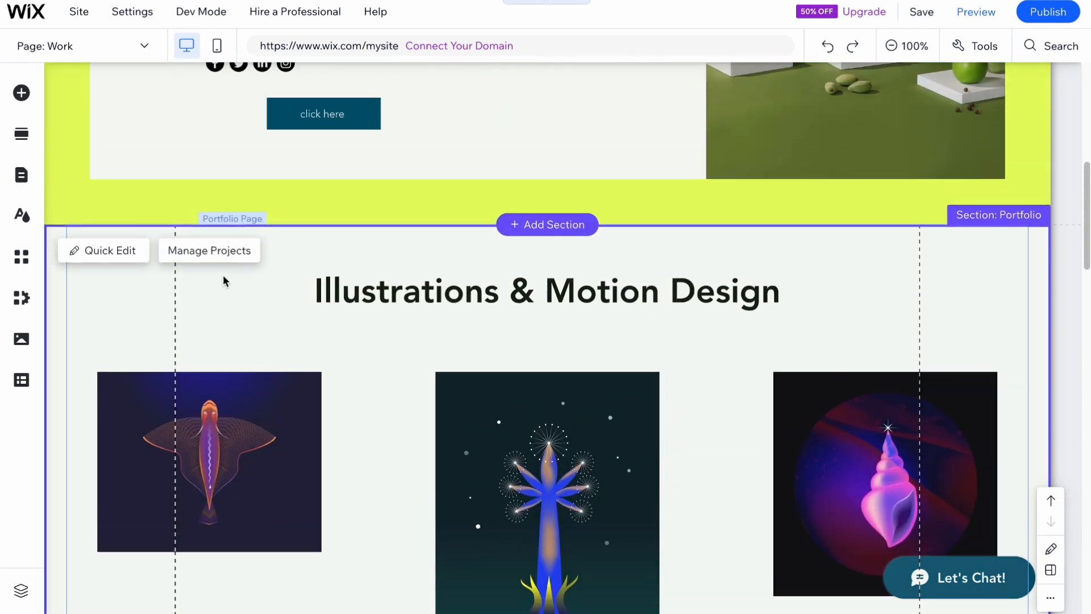
click(199, 251)
click(199, 252)
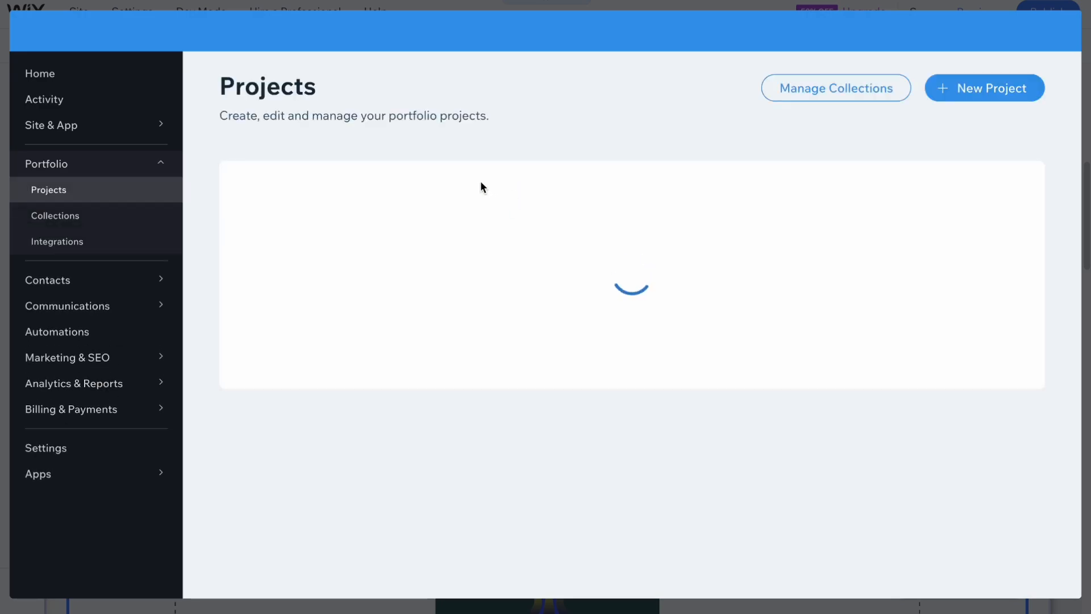
click(1057, 31)
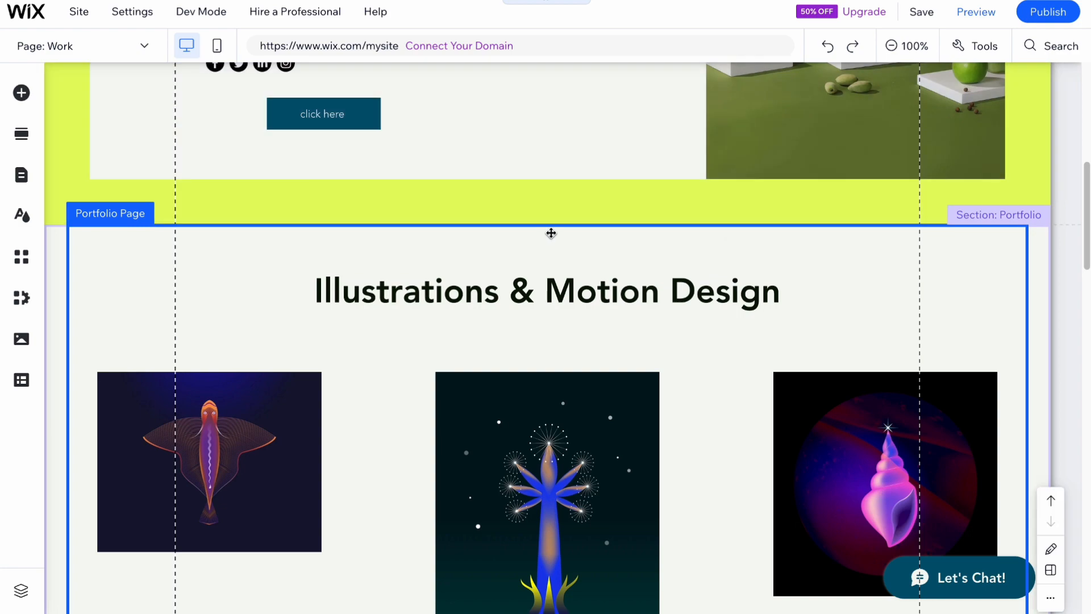
Save and publish the site on the free Wix.com domain with the address ending my-site-4
click(1048, 11)
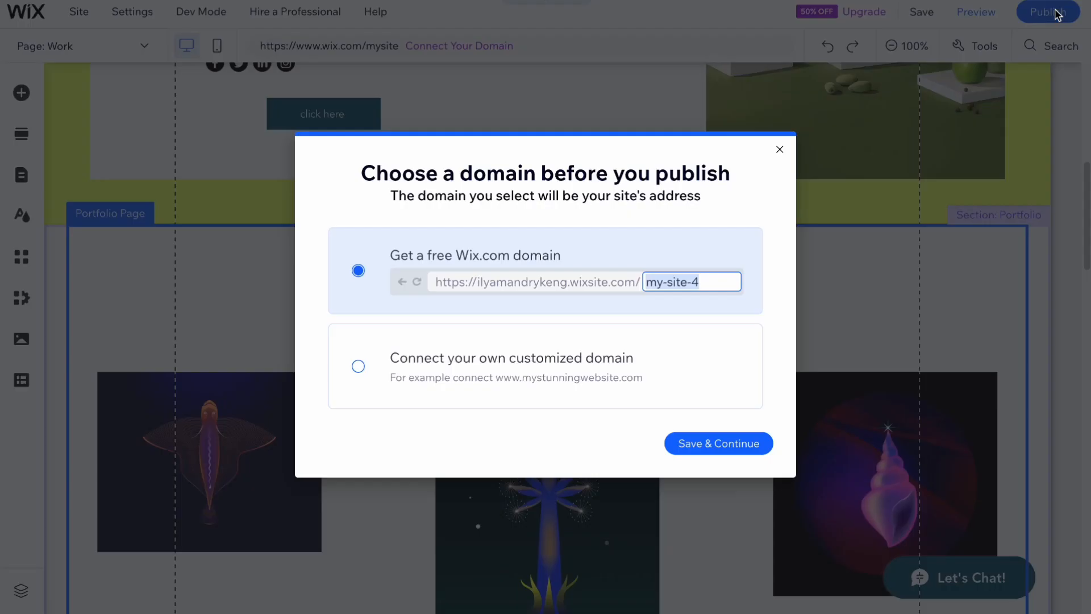
click(705, 445)
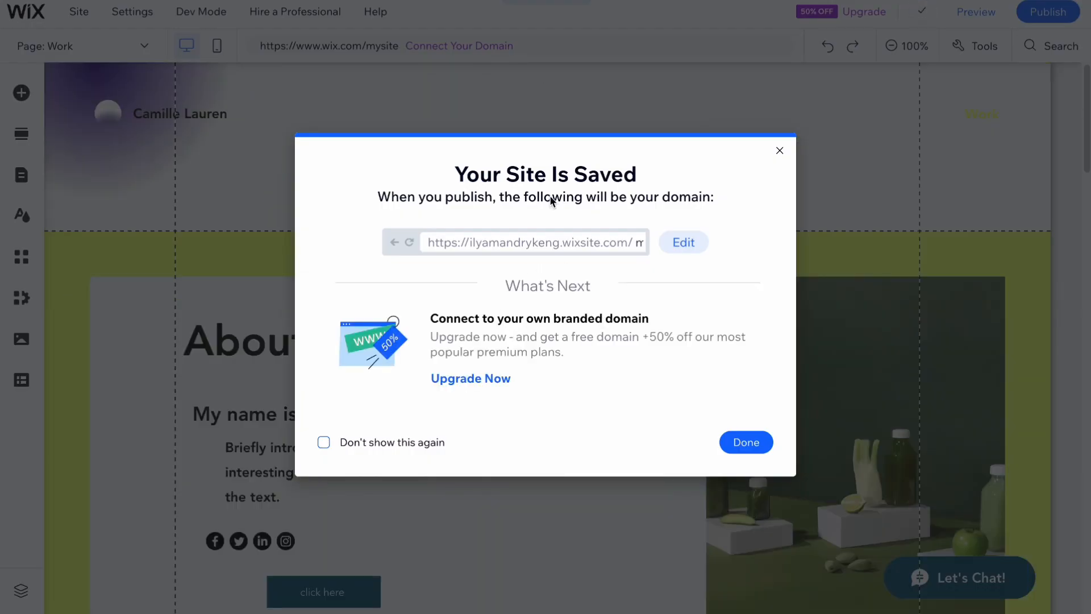
click(735, 444)
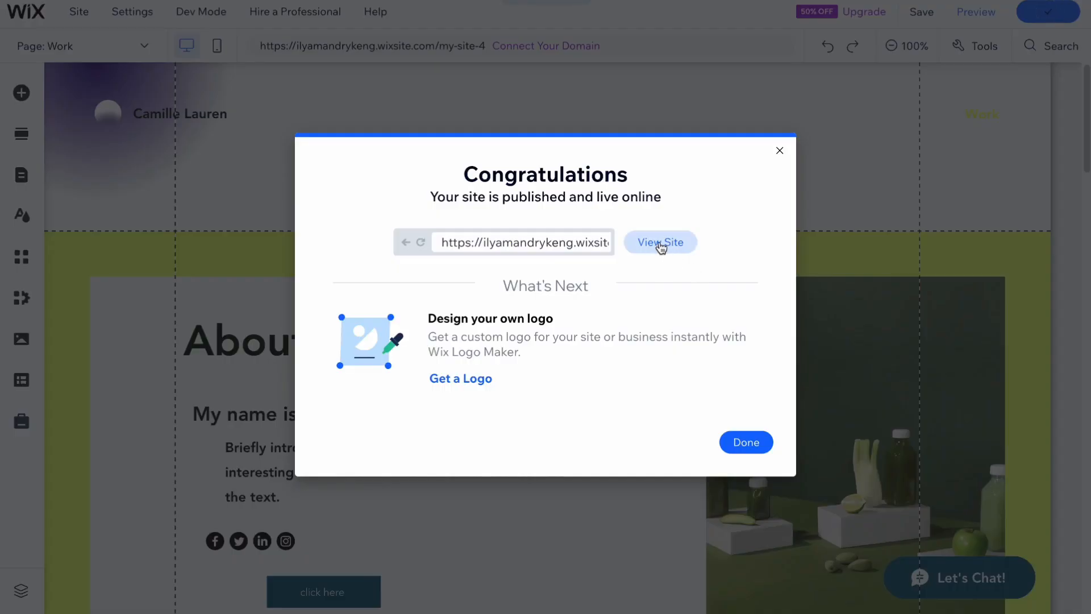
View the published site and examine its About section and portfolio gallery
click(660, 249)
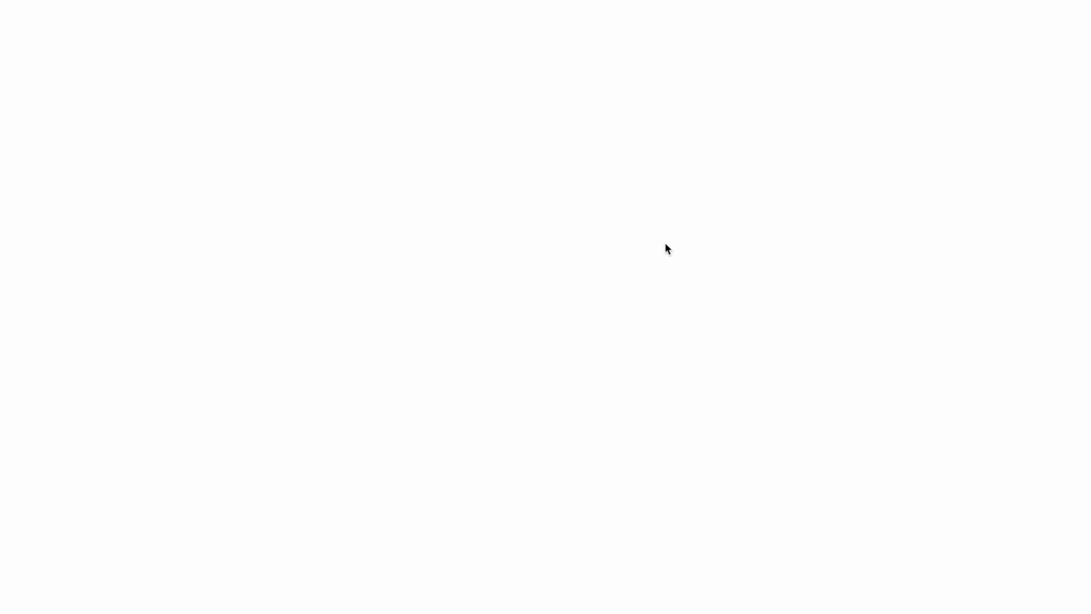
scroll(671, 238, down, 2)
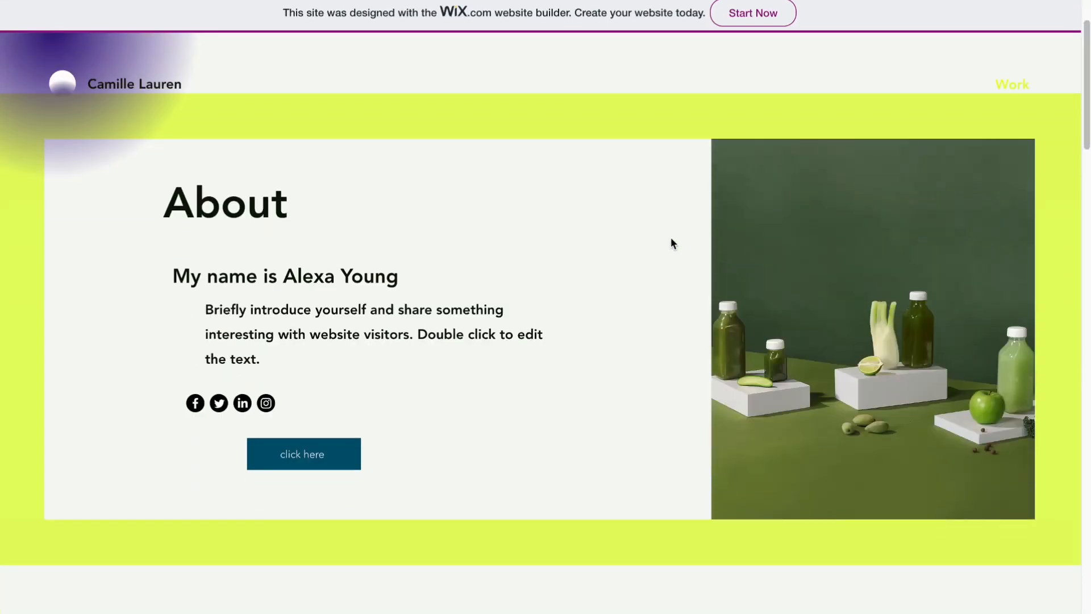
scroll(671, 239, down, 4)
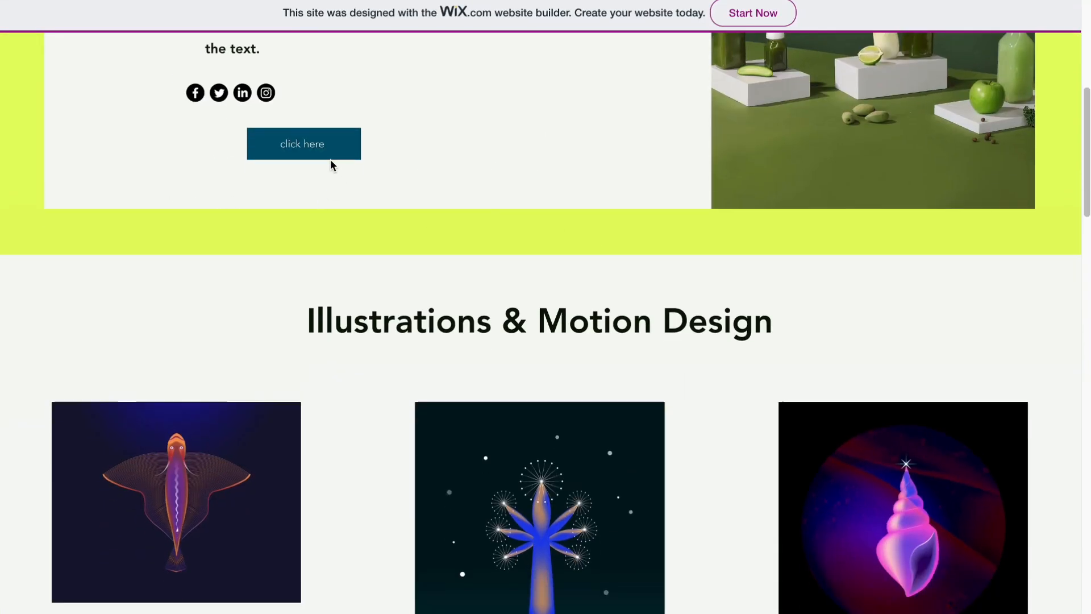
scroll(304, 148, down, 12)
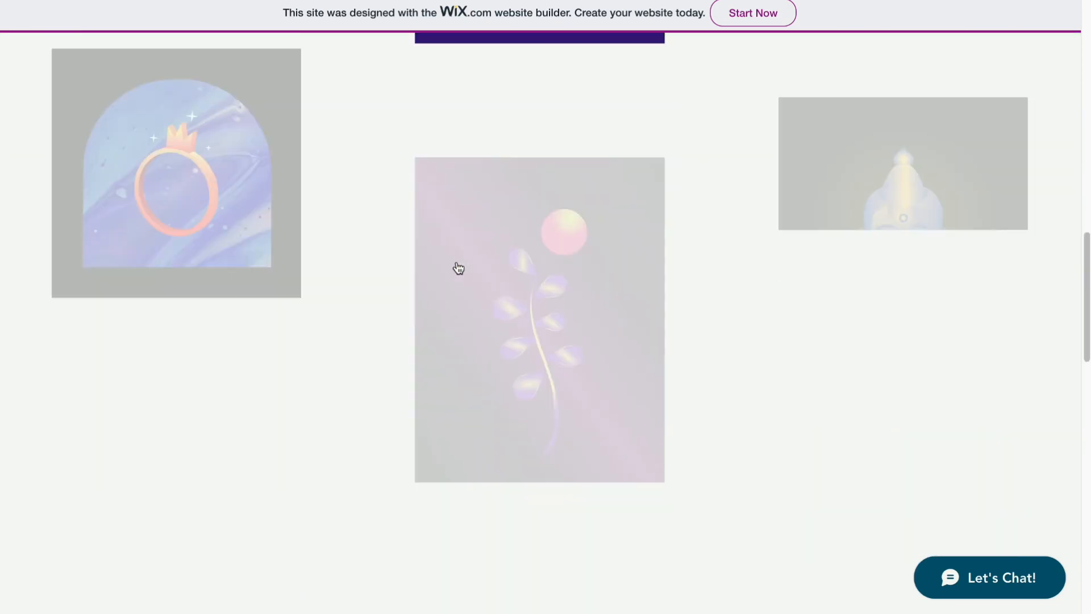
scroll(459, 266, down, 5)
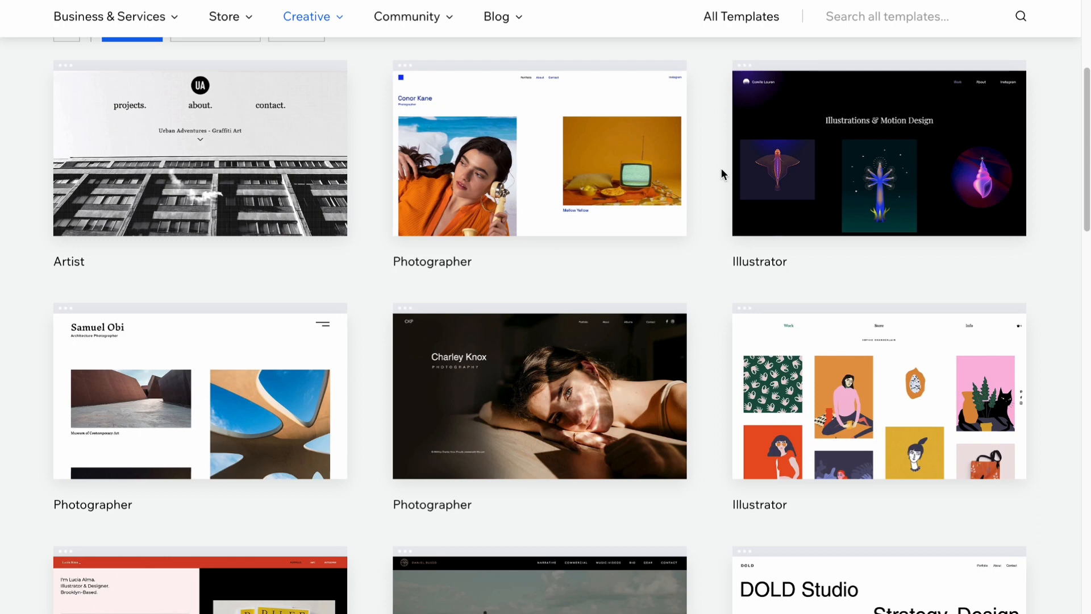
scroll(703, 204, up, 5)
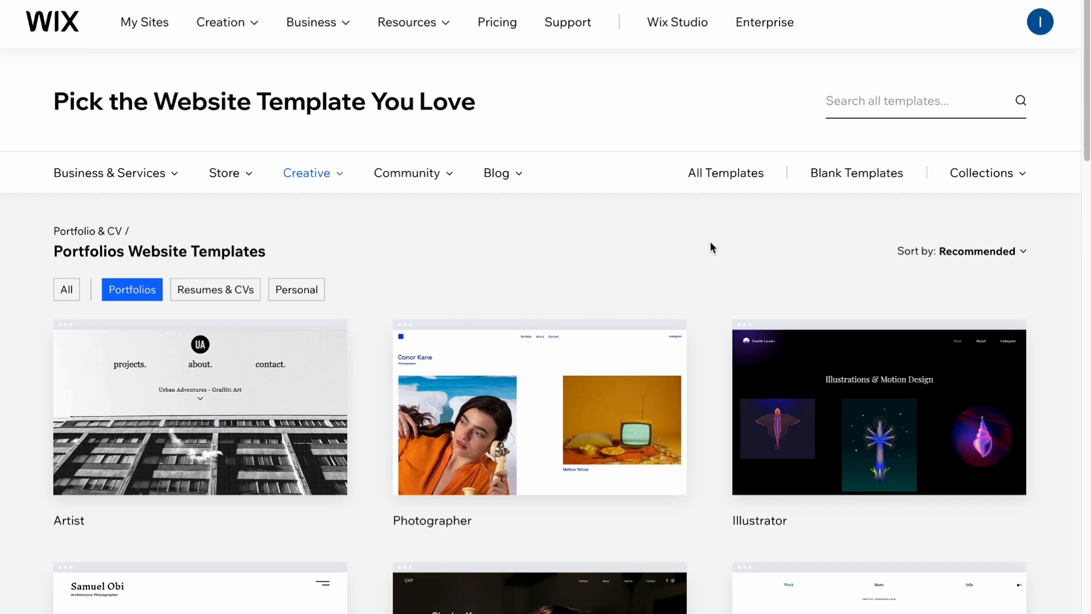